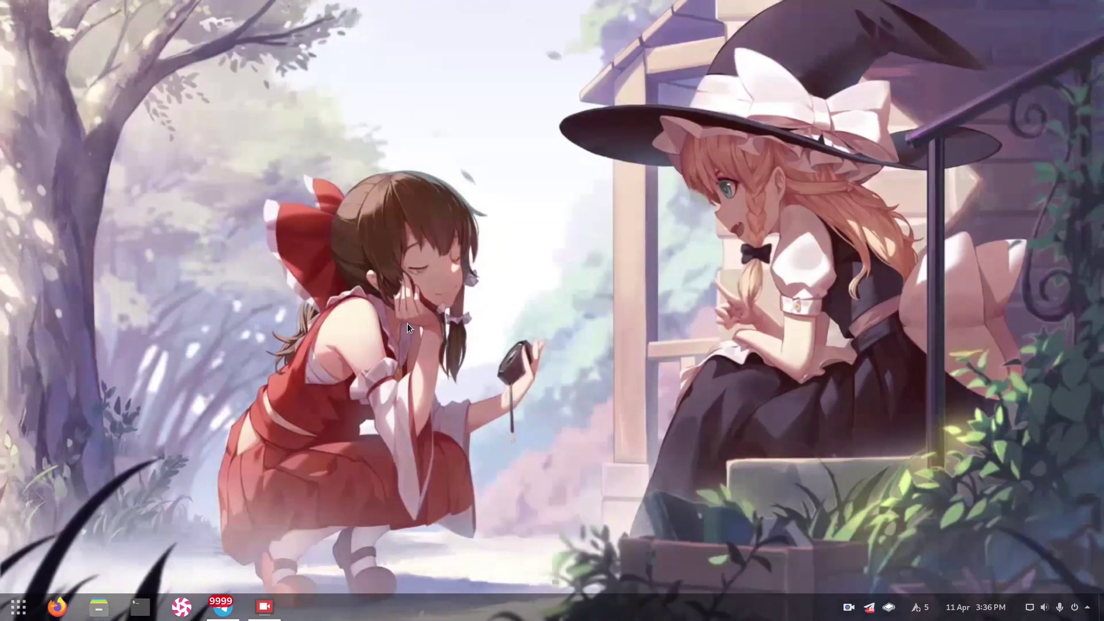
Step: Open Change Wallpaper from the desktop menu and try the Yosemite Cloudy wallpaper
right_click(432, 313)
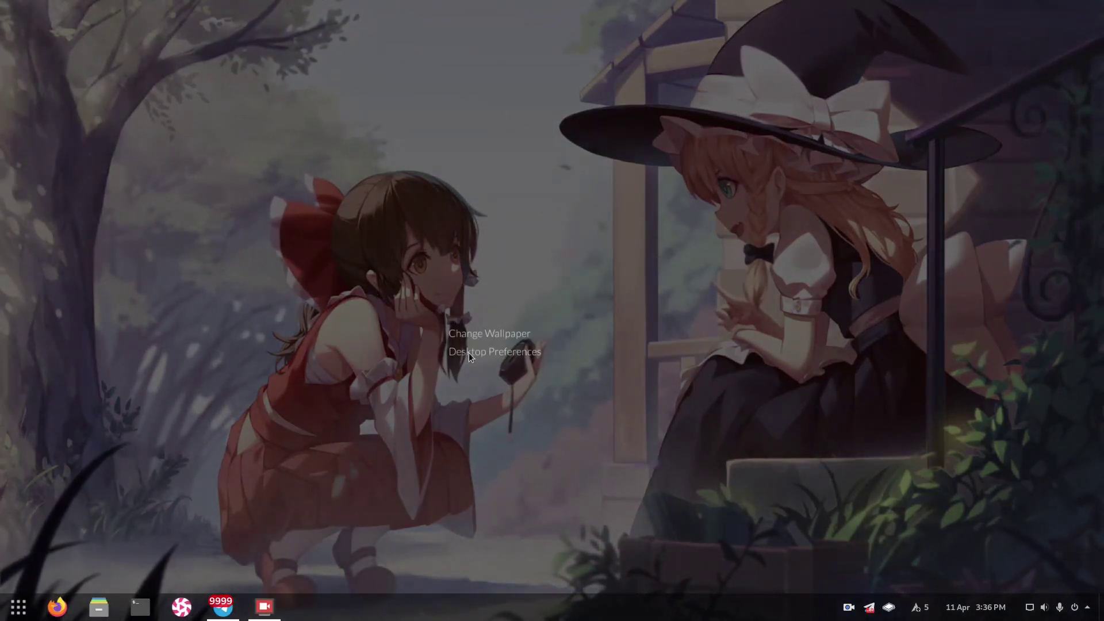
click(461, 336)
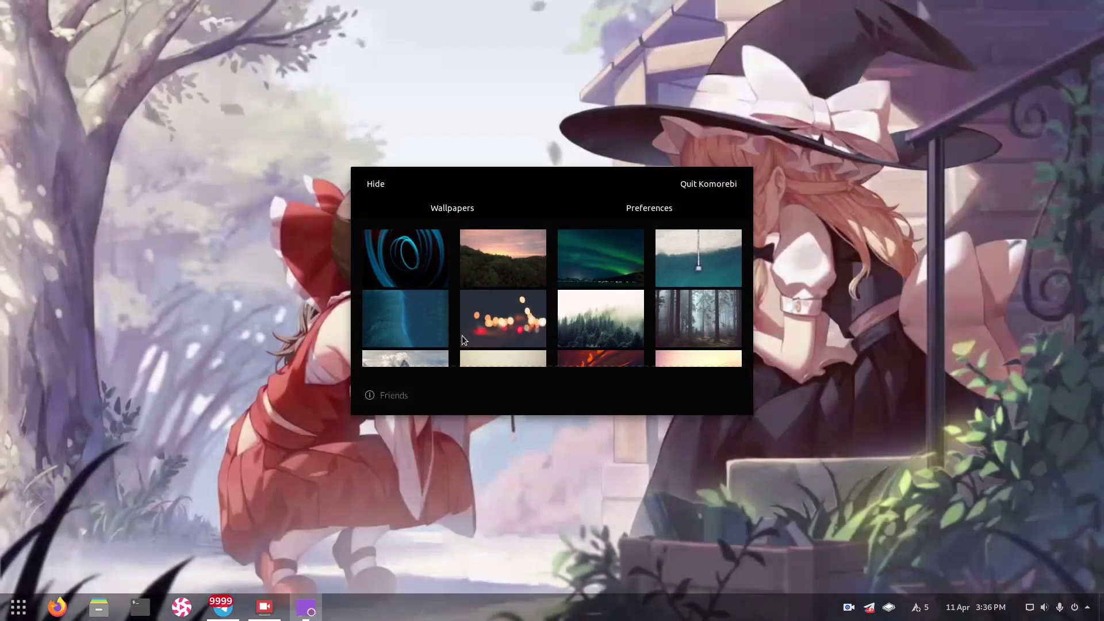
scroll(435, 282, down, 5)
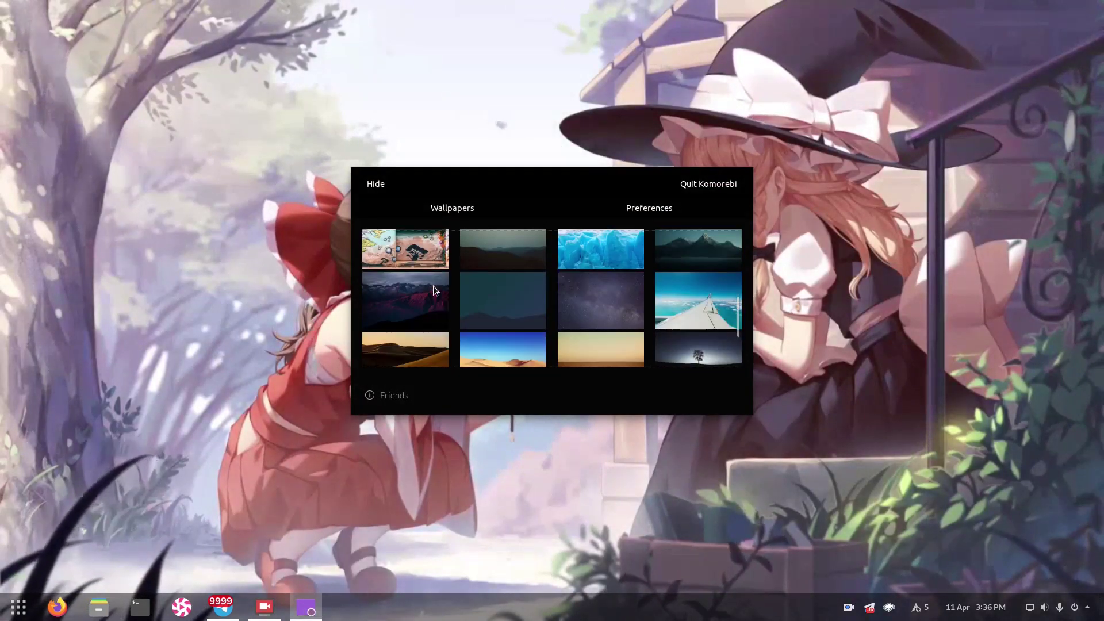
click(593, 325)
Step: Preview the light-trail arrows, bokeh lights, foggy deck, Day Night Mountain and Graffiti wallpapers
scroll(575, 320, up, 10)
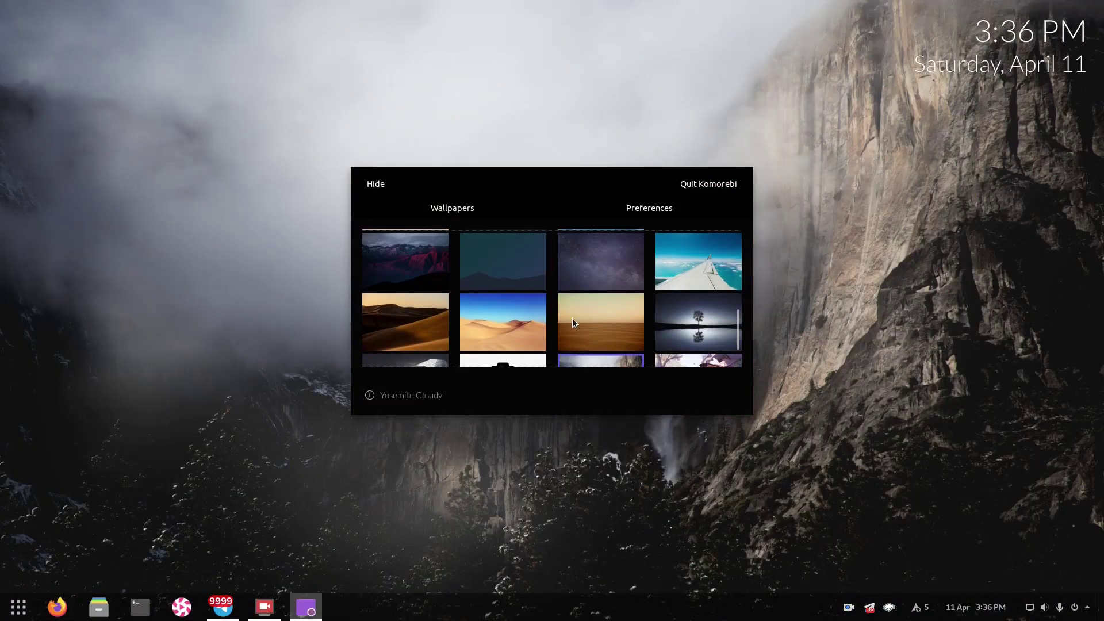
click(576, 322)
click(578, 318)
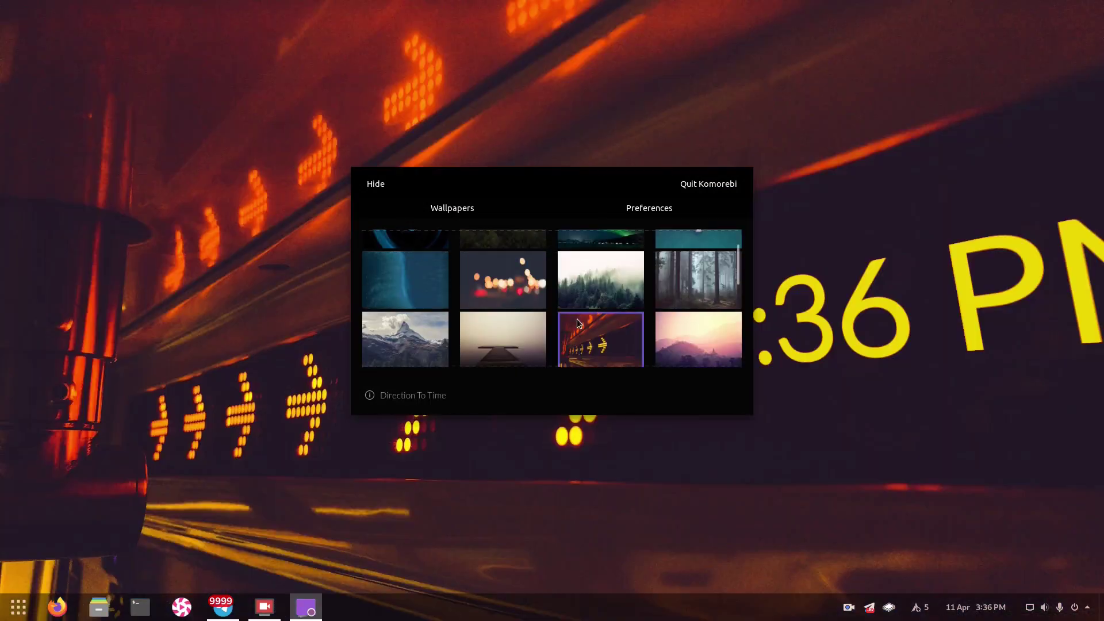
scroll(524, 322, up, 1)
click(524, 322)
scroll(523, 322, down, 2)
click(523, 322)
click(375, 304)
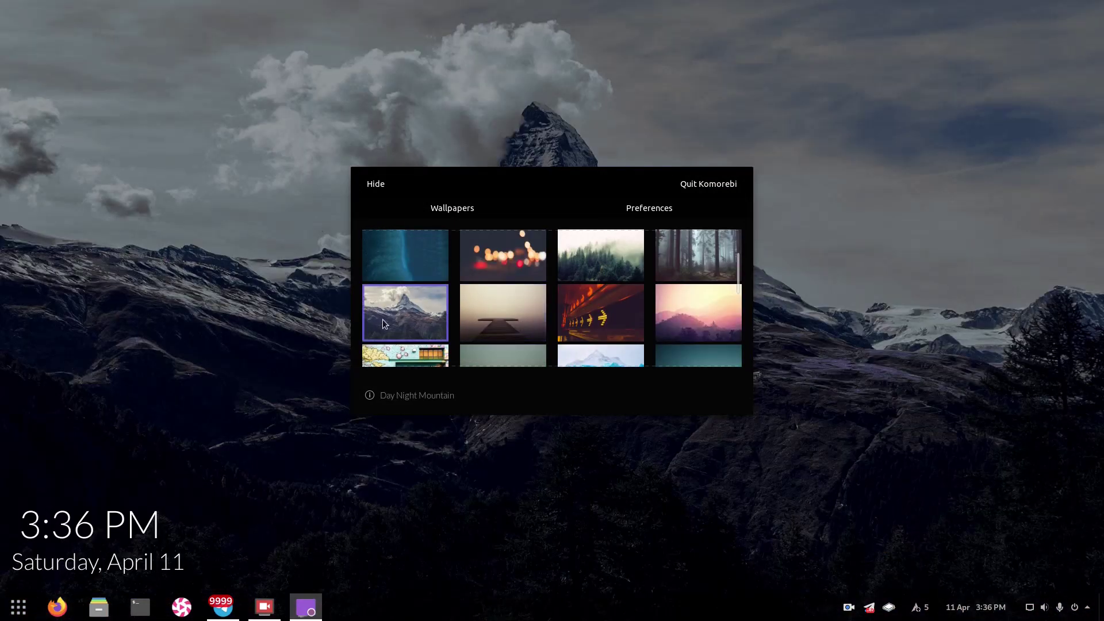
scroll(382, 320, down, 1)
click(387, 323)
Step: Preview the underground tunnel, foggy mountain, anime scene and Plane Window wallpapers
scroll(505, 309, down, 1)
scroll(503, 312, down, 2)
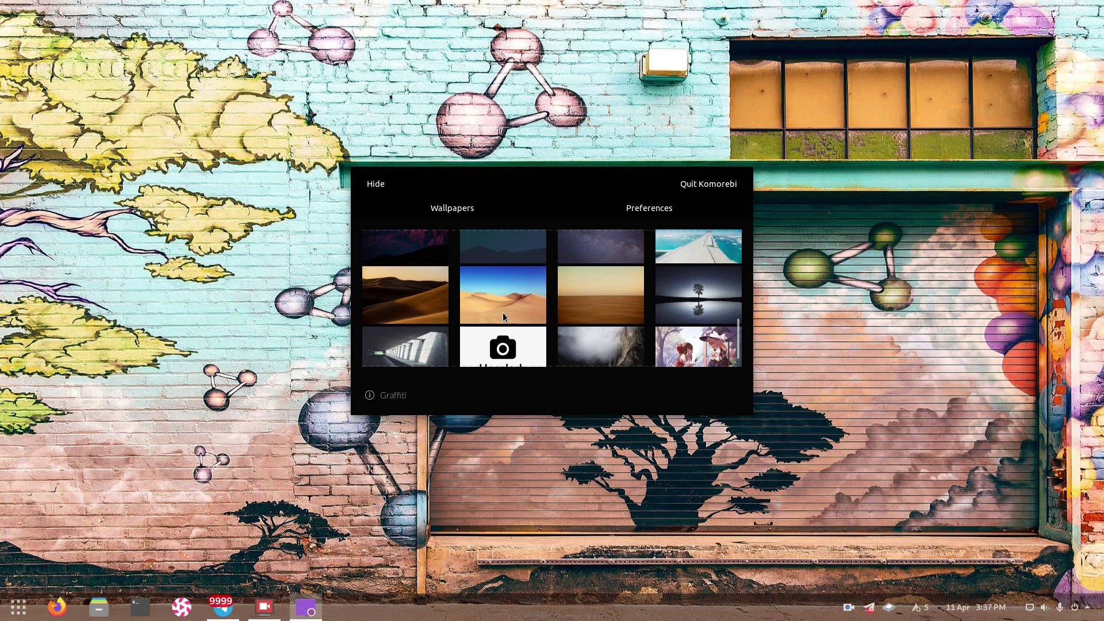
click(425, 329)
click(597, 343)
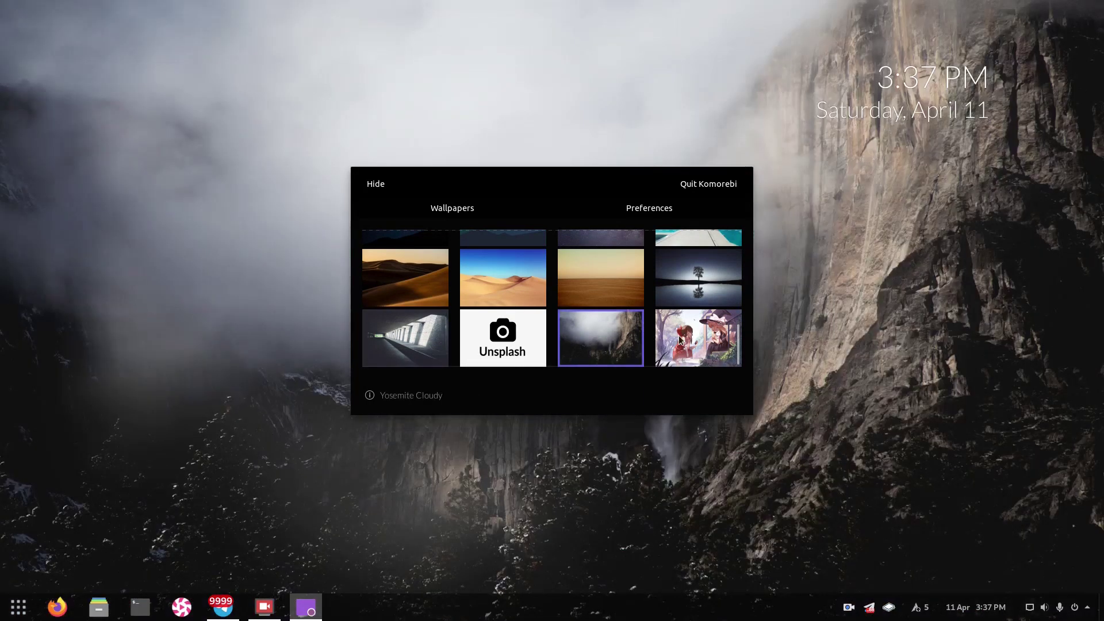
click(680, 341)
scroll(680, 328, up, 1)
click(681, 307)
Step: Set Aurora Video as the desktop wallpaper and reposition the picker window
scroll(679, 306, up, 6)
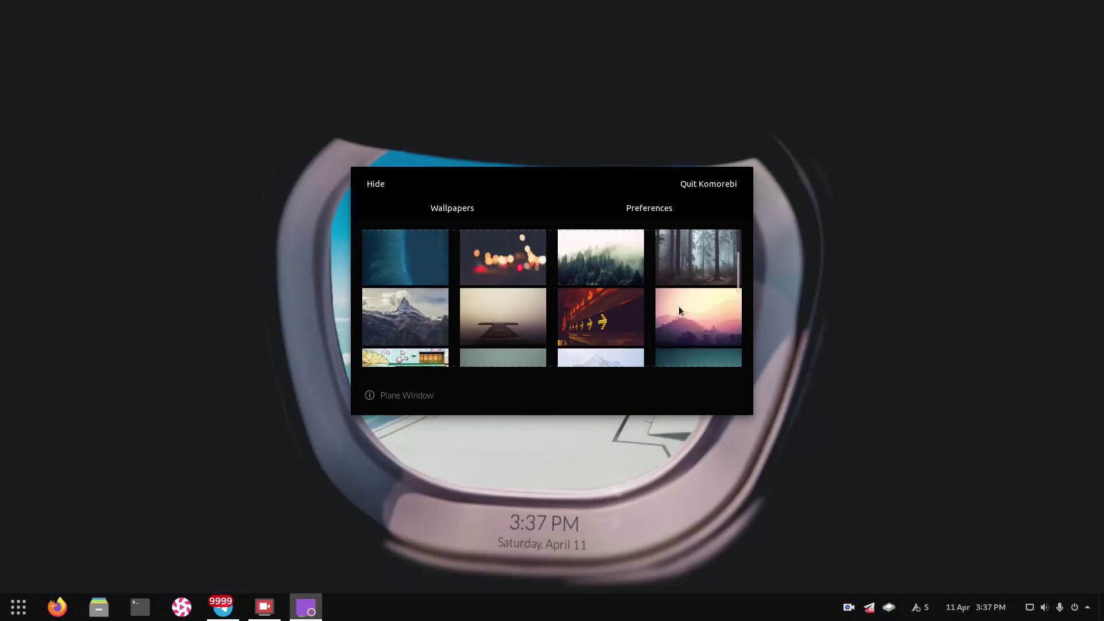
click(596, 264)
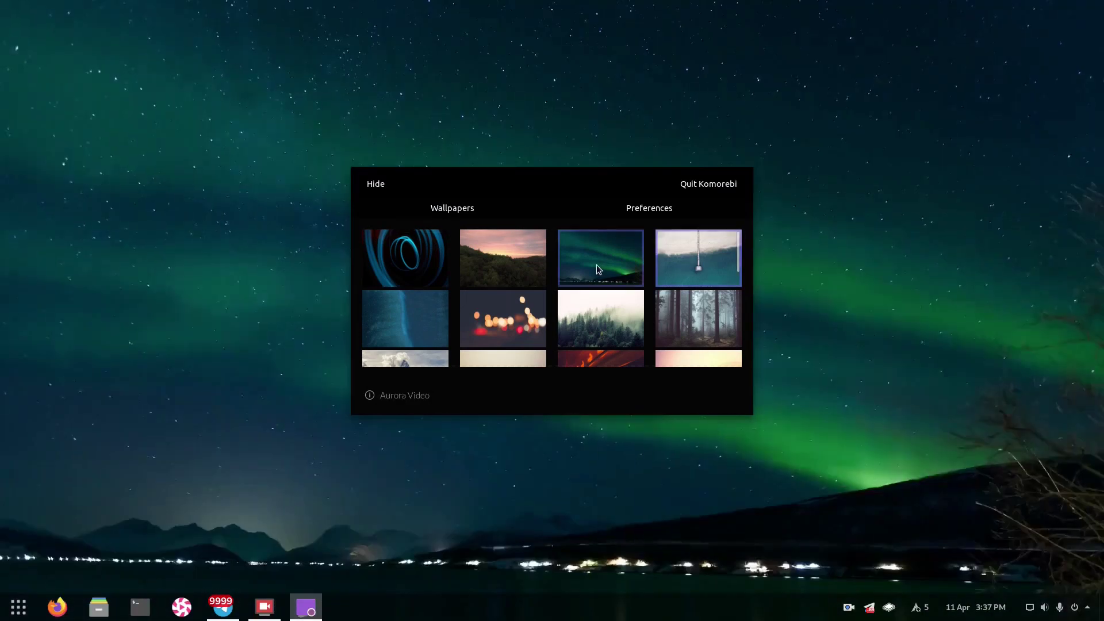
drag(521, 194, 551, 142)
scroll(528, 243, down, 6)
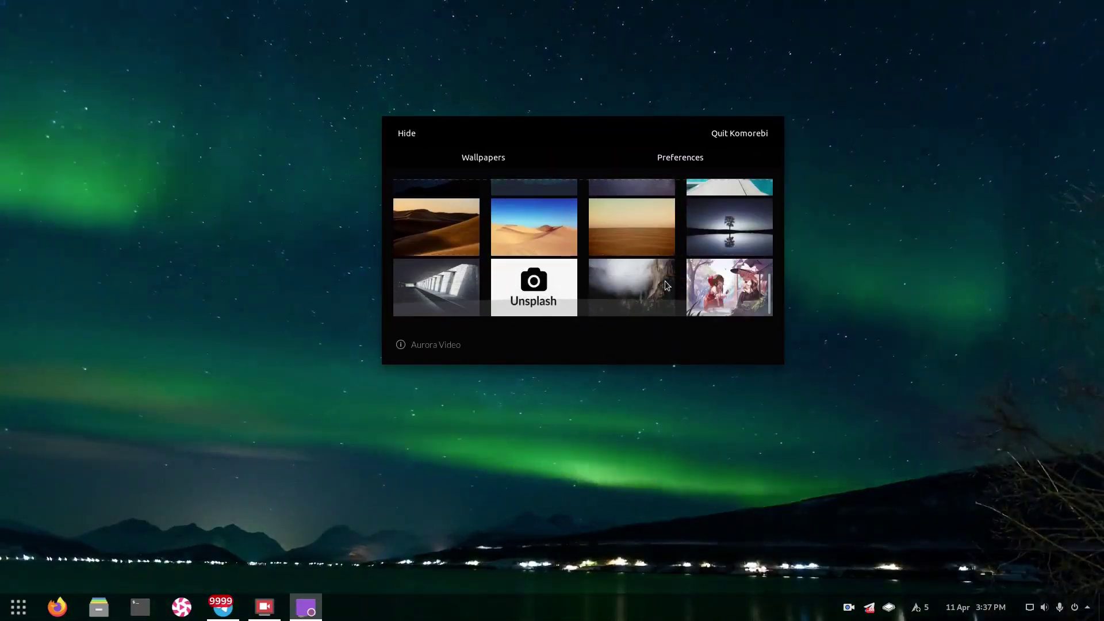
Step: Make the Friends anime image the wallpaper and leave Show desktop icons off in Preferences
click(726, 287)
click(660, 157)
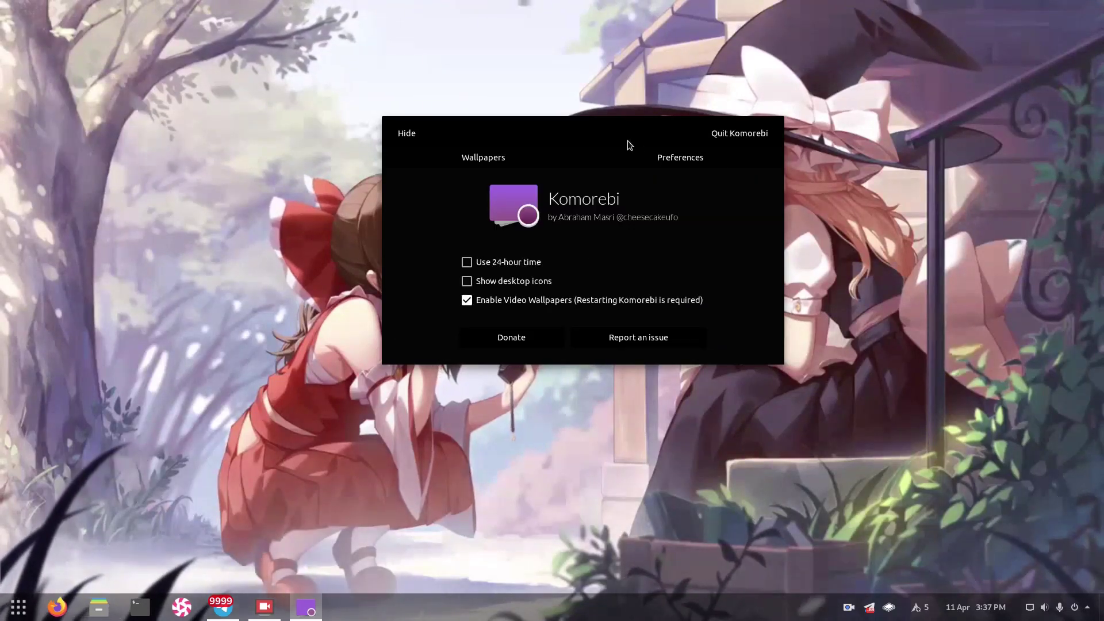
drag(629, 145, 621, 222)
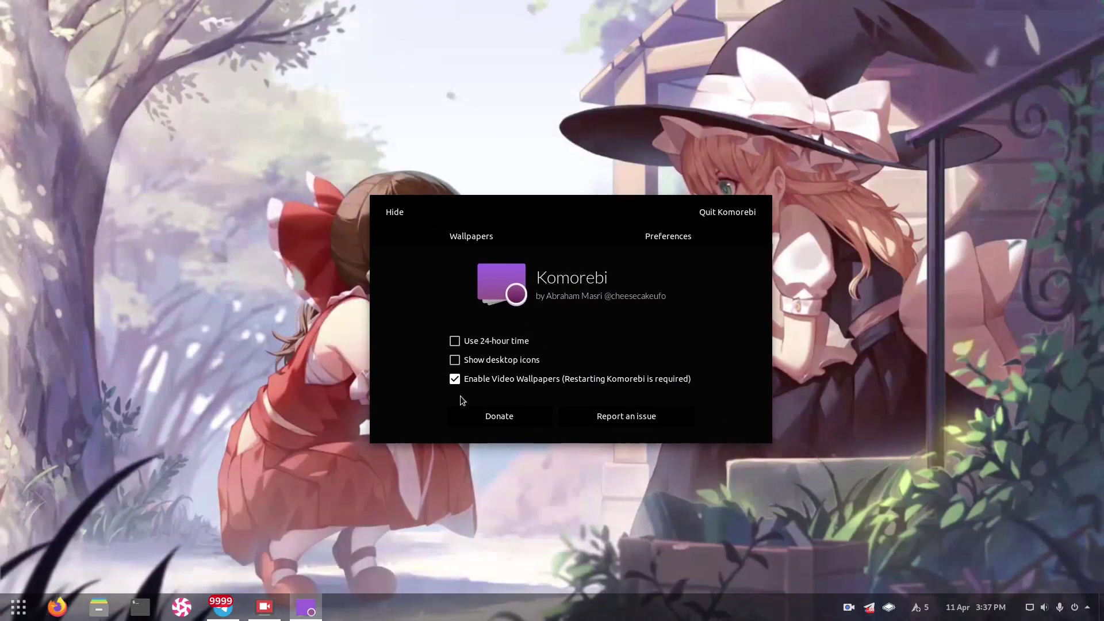
click(455, 360)
click(455, 361)
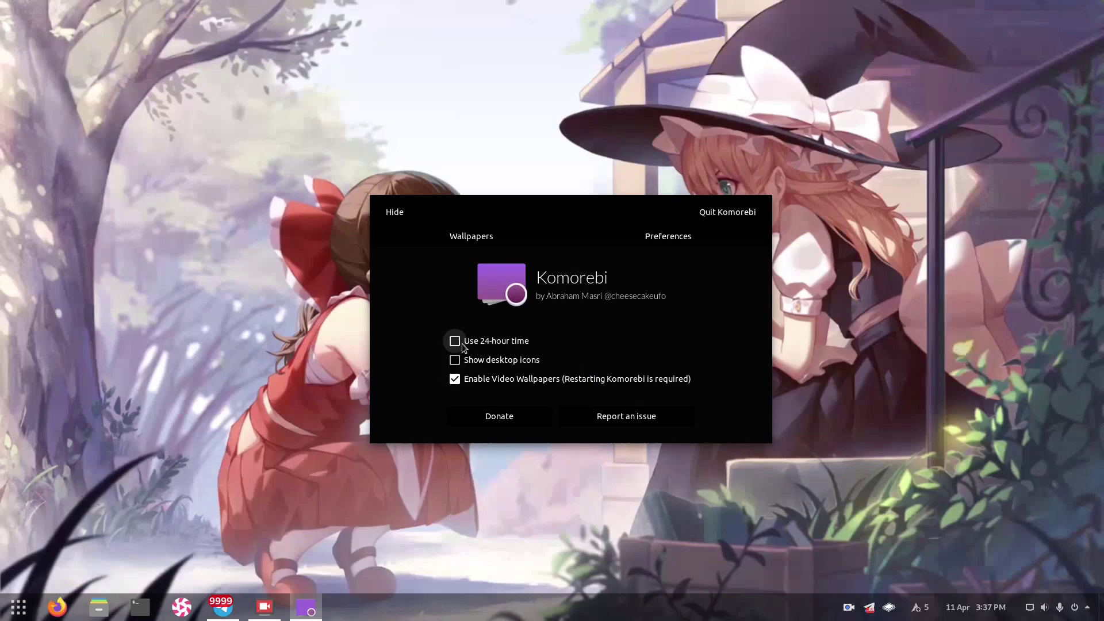
Step: Toggle Use 24-hour time on and back off, then hide the Komorebi window
click(455, 341)
drag(529, 204, 565, 170)
click(445, 329)
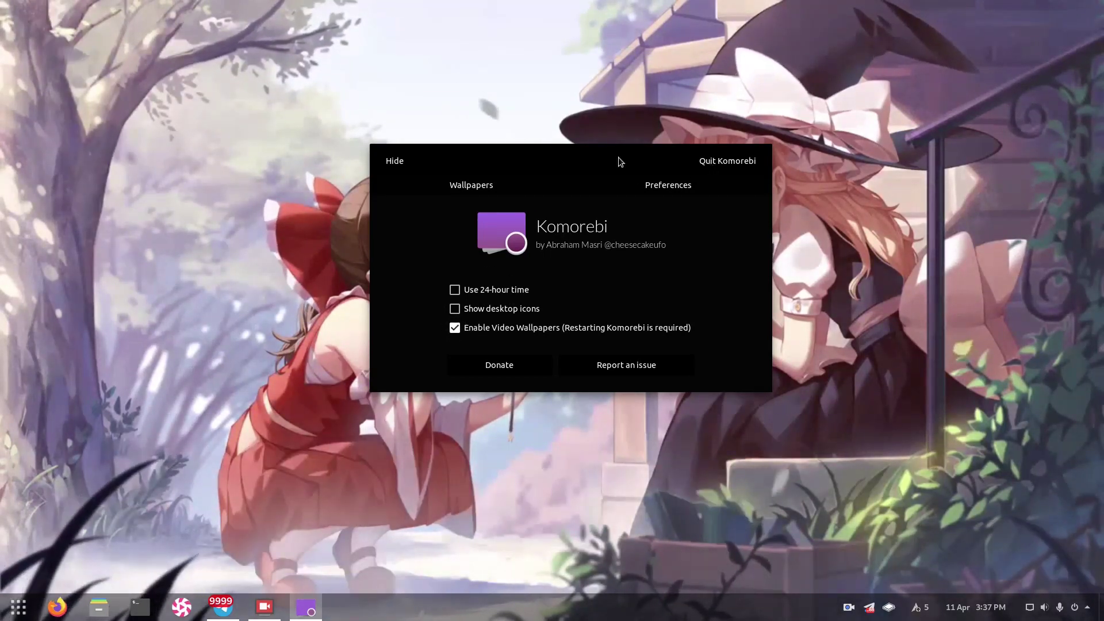
click(471, 185)
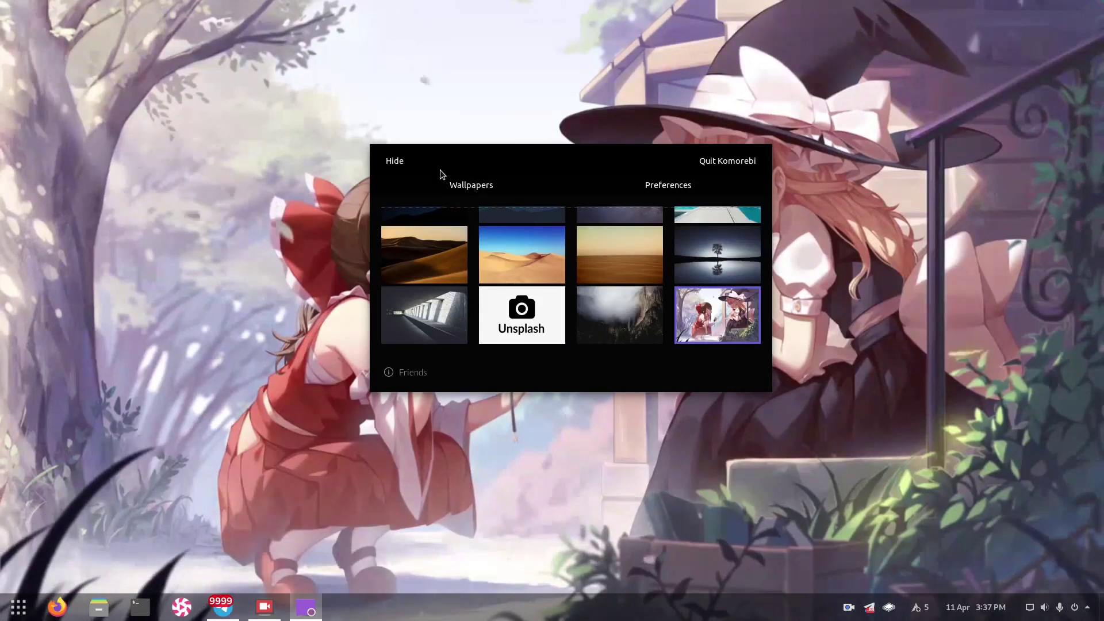
click(389, 161)
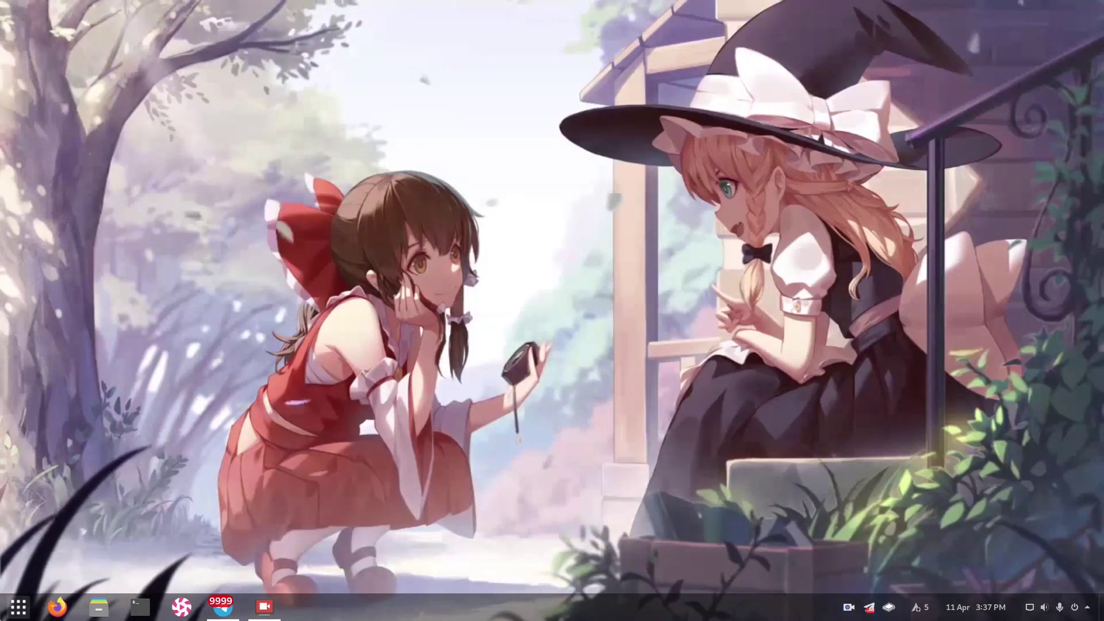
Step: Search 'kom' in the applications overview and launch Komorebi Wallpaper Creator
click(18, 605)
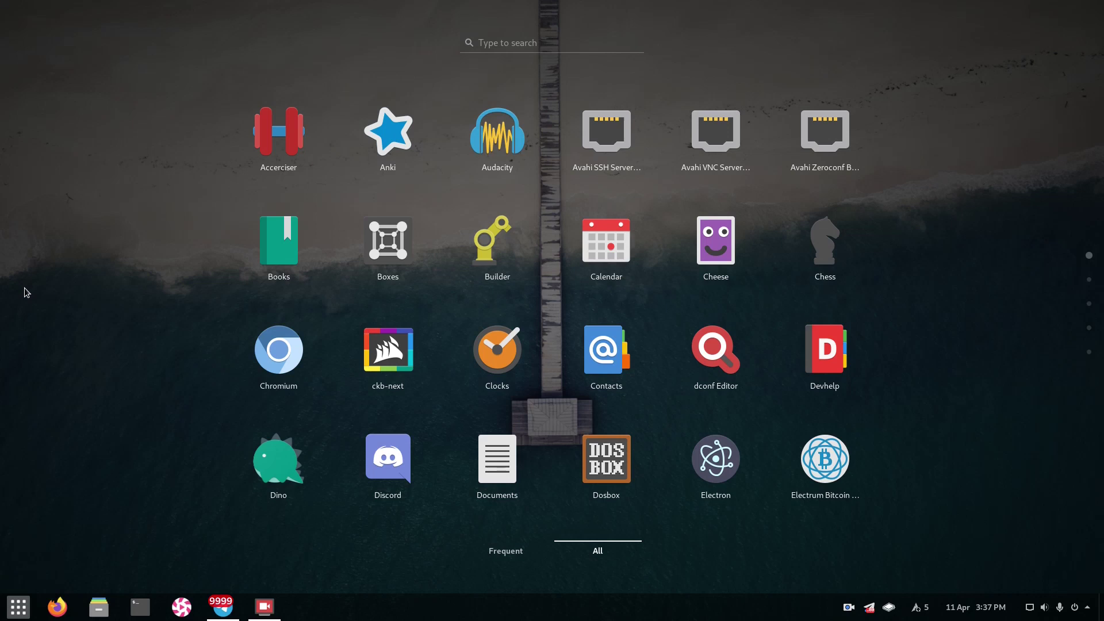
text(kom)
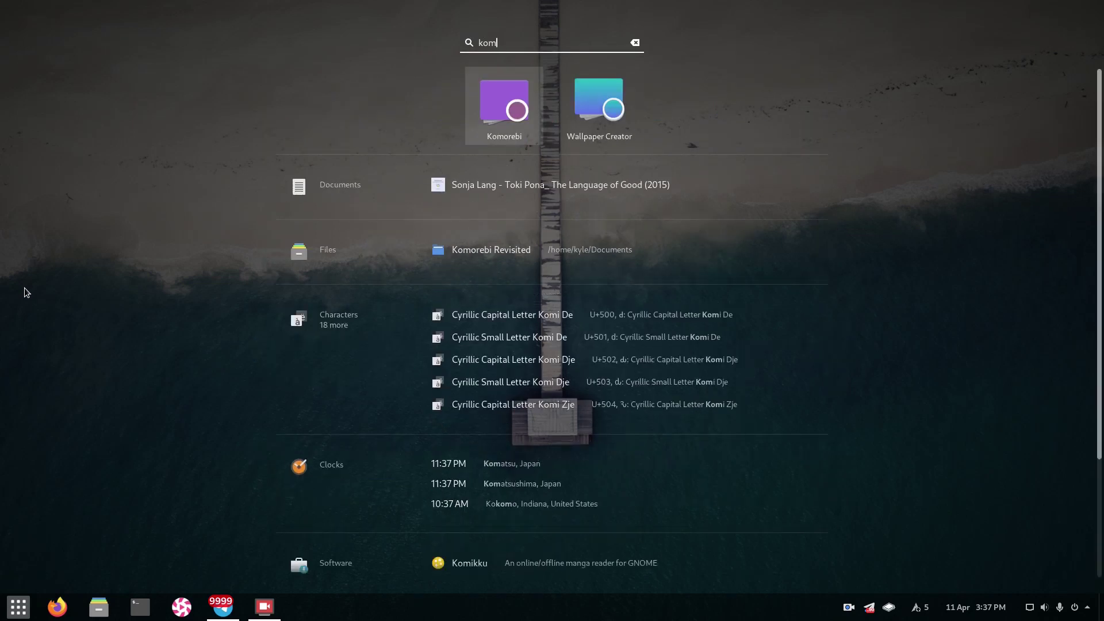
key(Right)
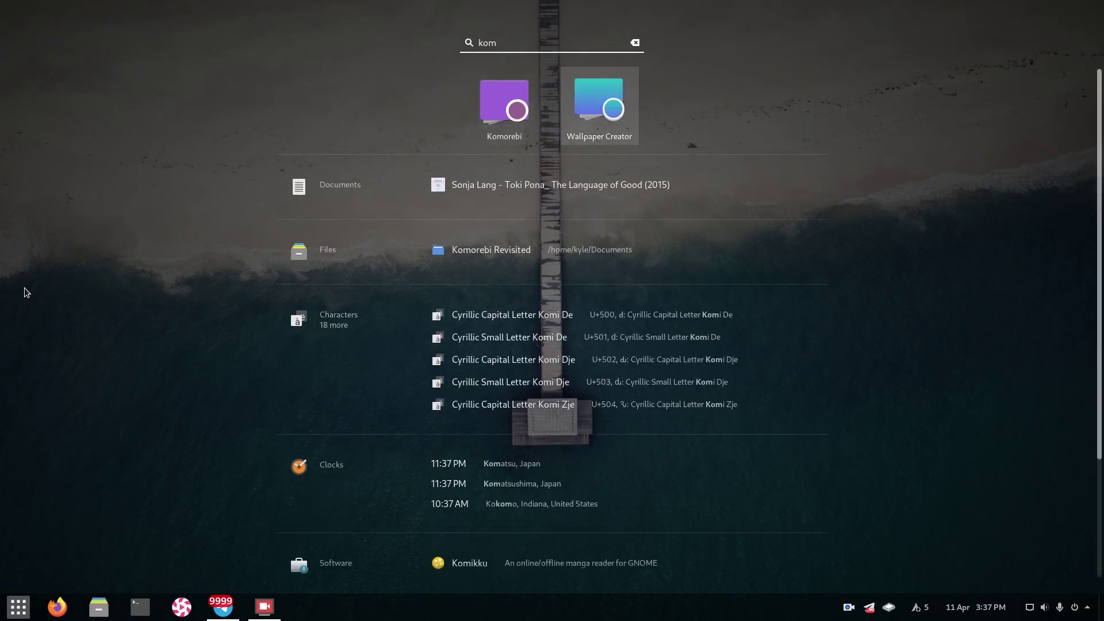
key(Return)
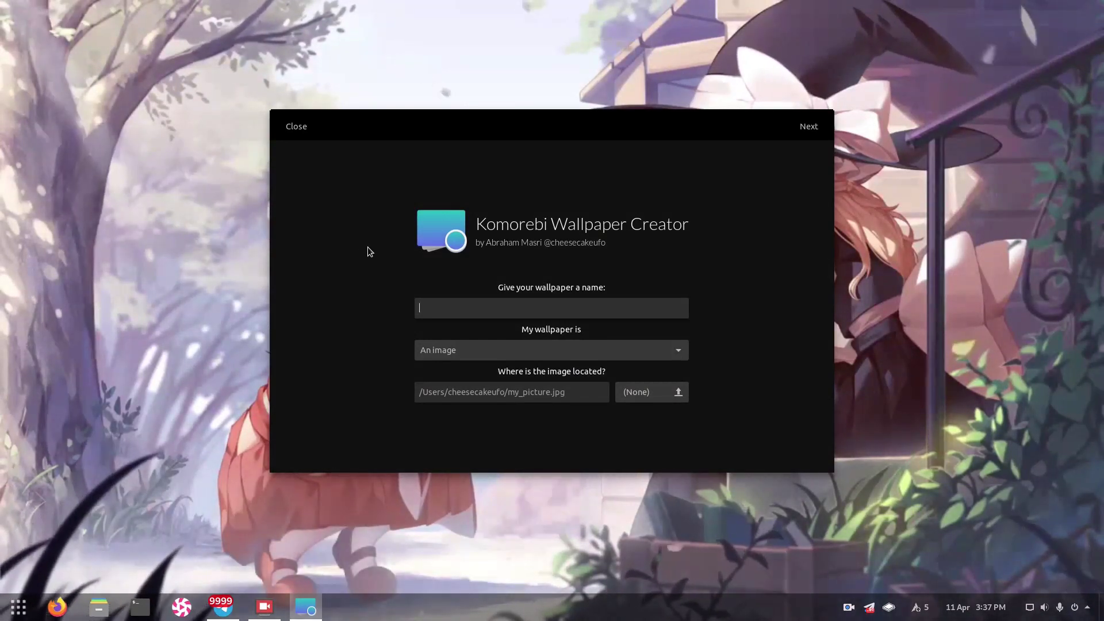
Step: Name the new wallpaper 'adsfasf' and set its type to A video
text(adsfasf)
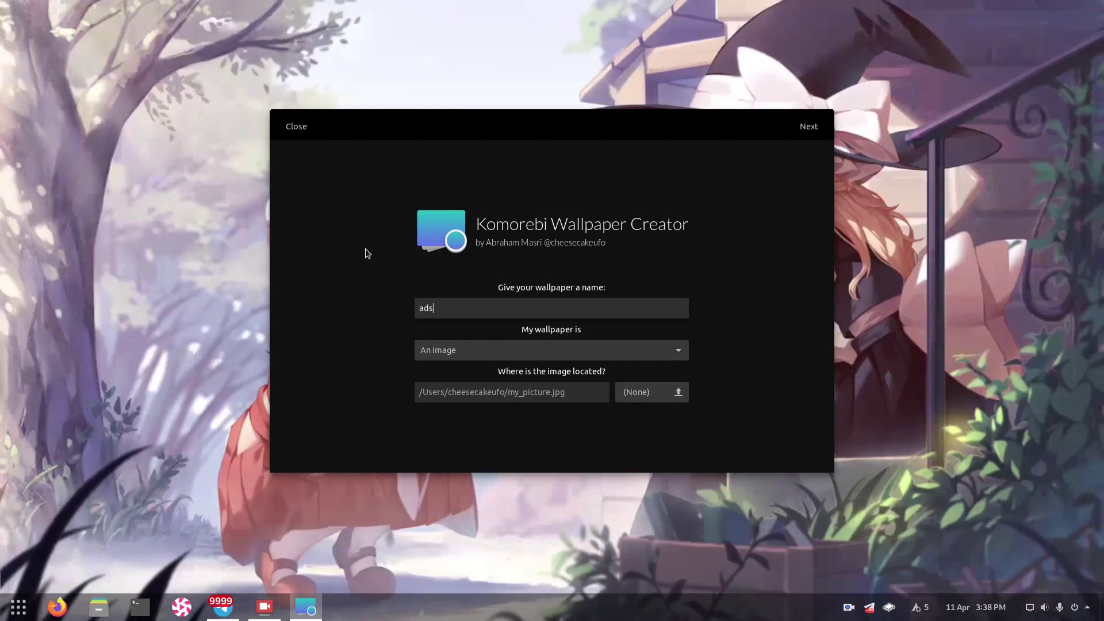
click(454, 350)
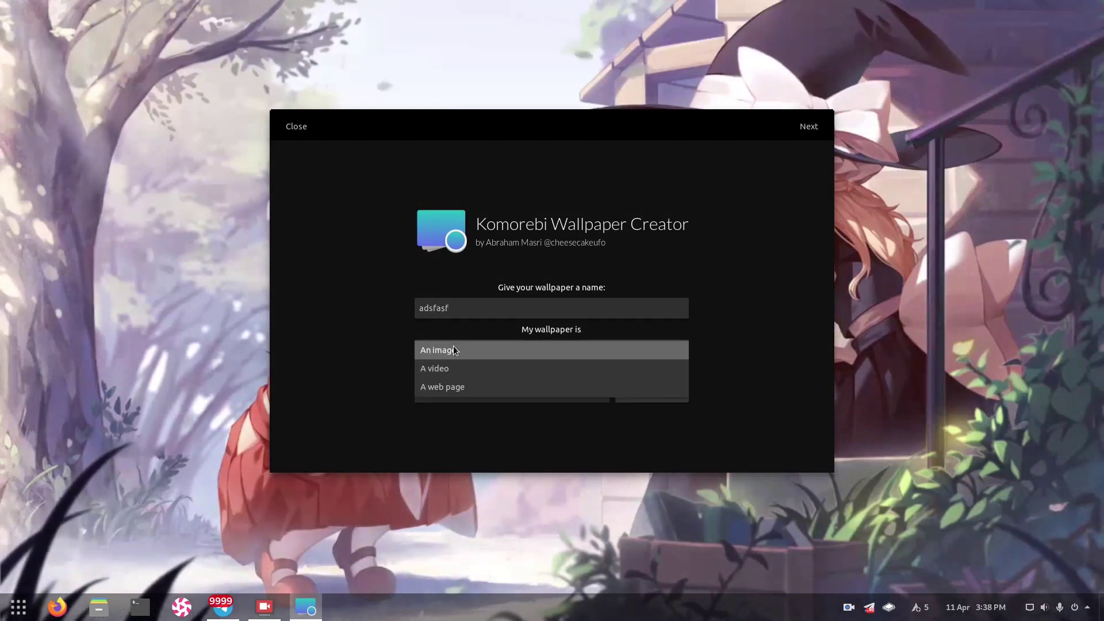
click(454, 373)
click(447, 338)
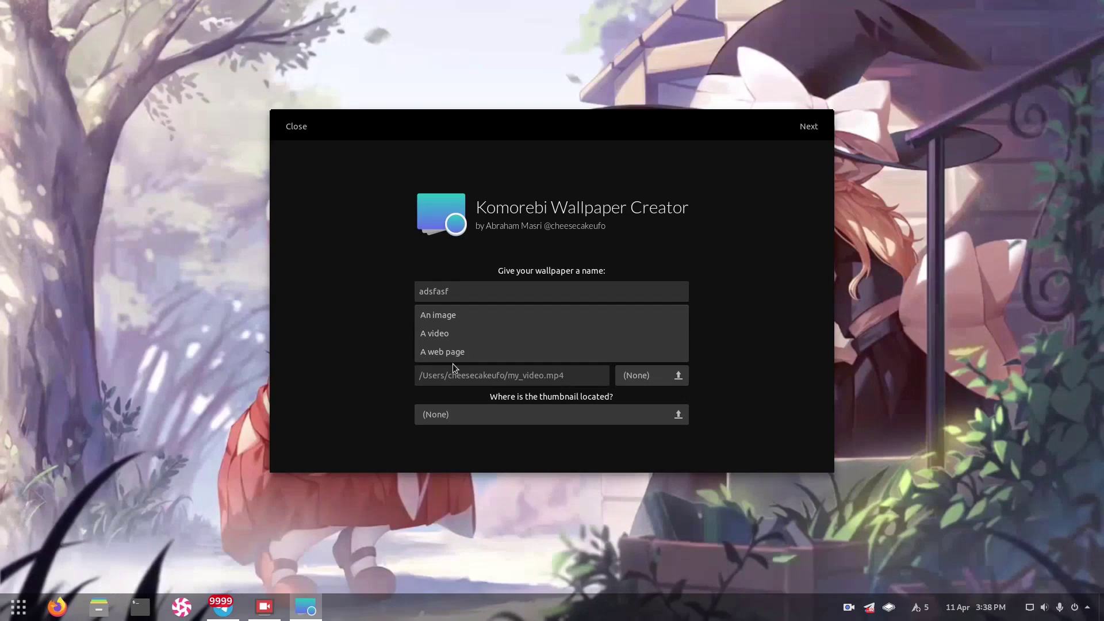
click(448, 354)
click(450, 337)
click(457, 319)
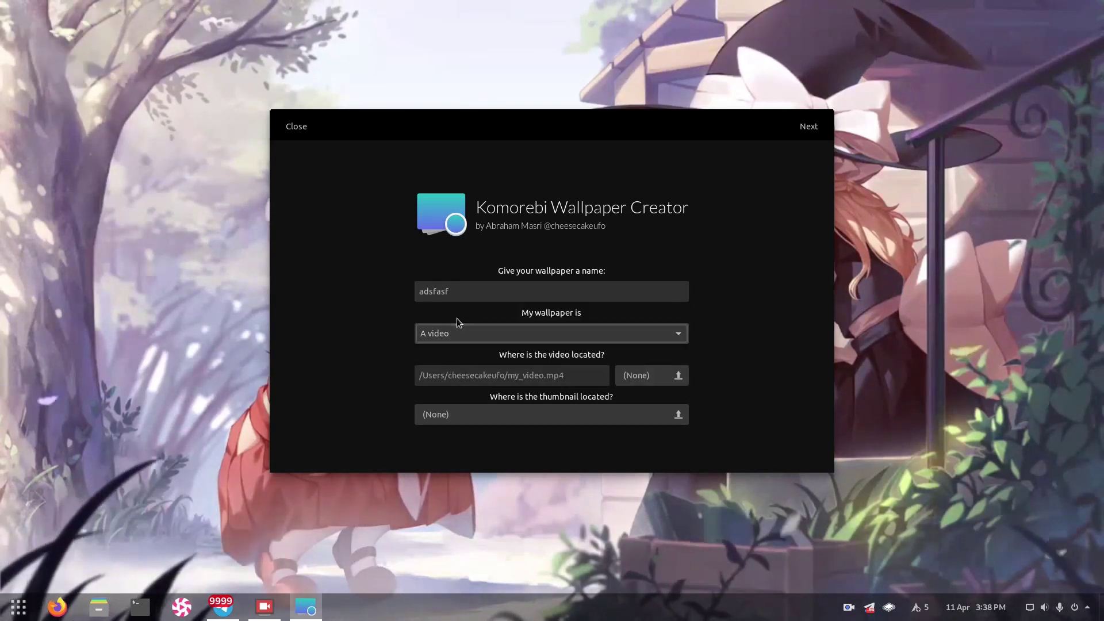
Step: Choose wallpaper.mkv from the Home folder as the wallpaper video
click(637, 378)
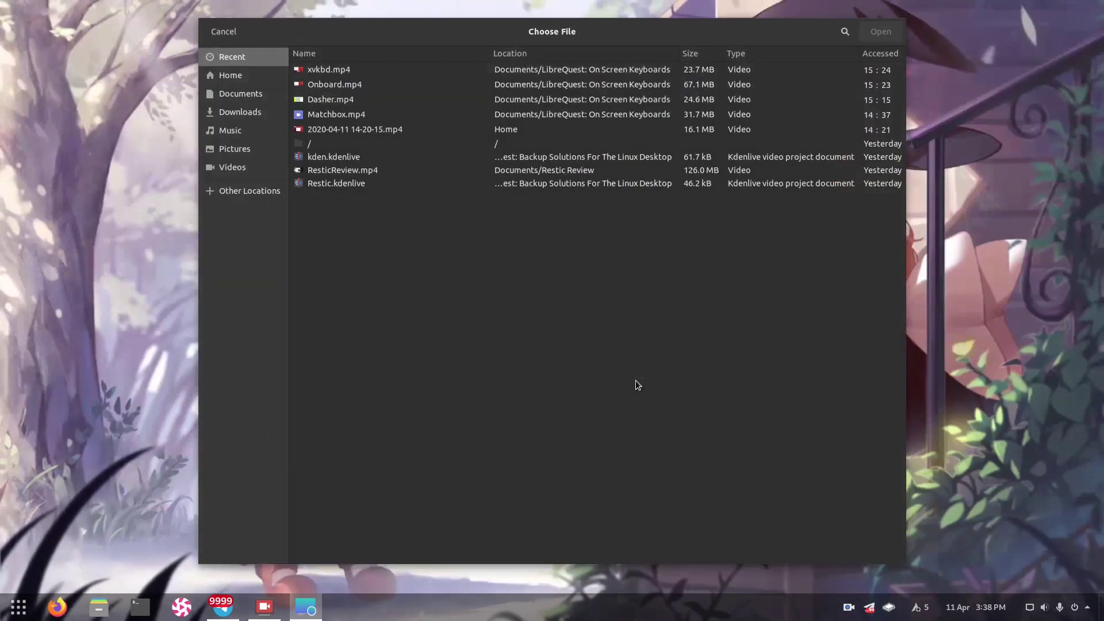
click(246, 74)
click(320, 304)
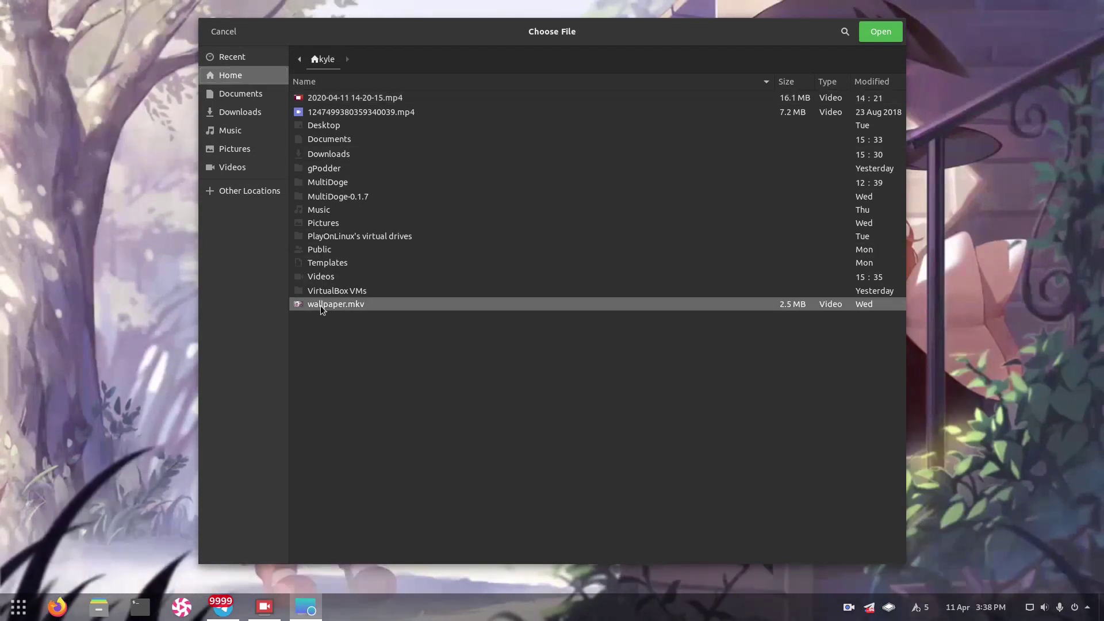
double_click(331, 305)
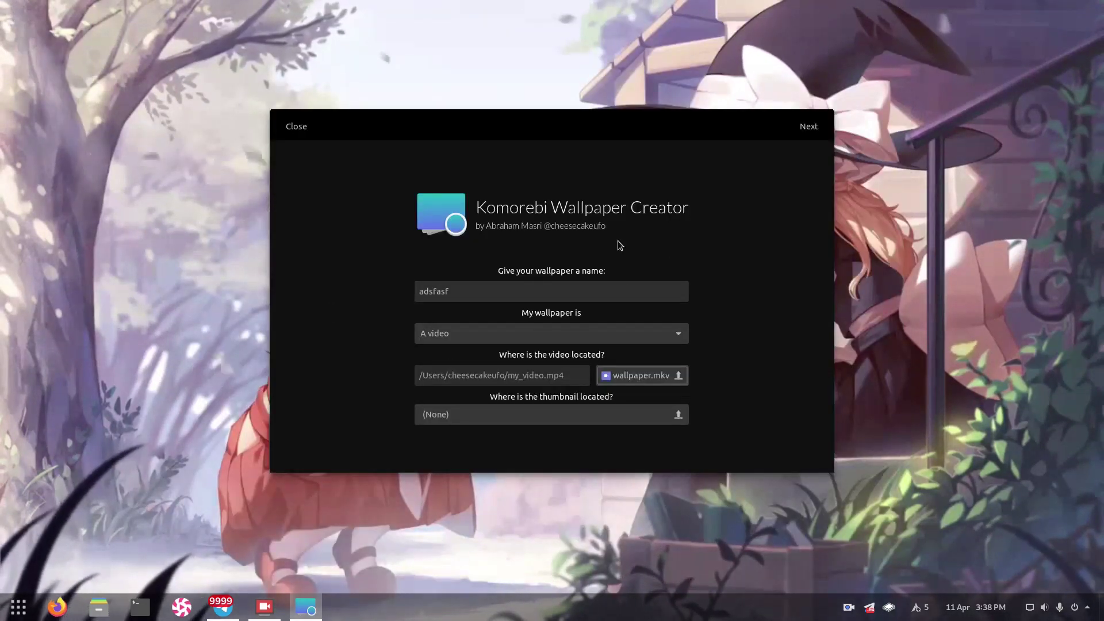
Step: On the date and time page, keep parallax disabled and the clock centred
click(807, 126)
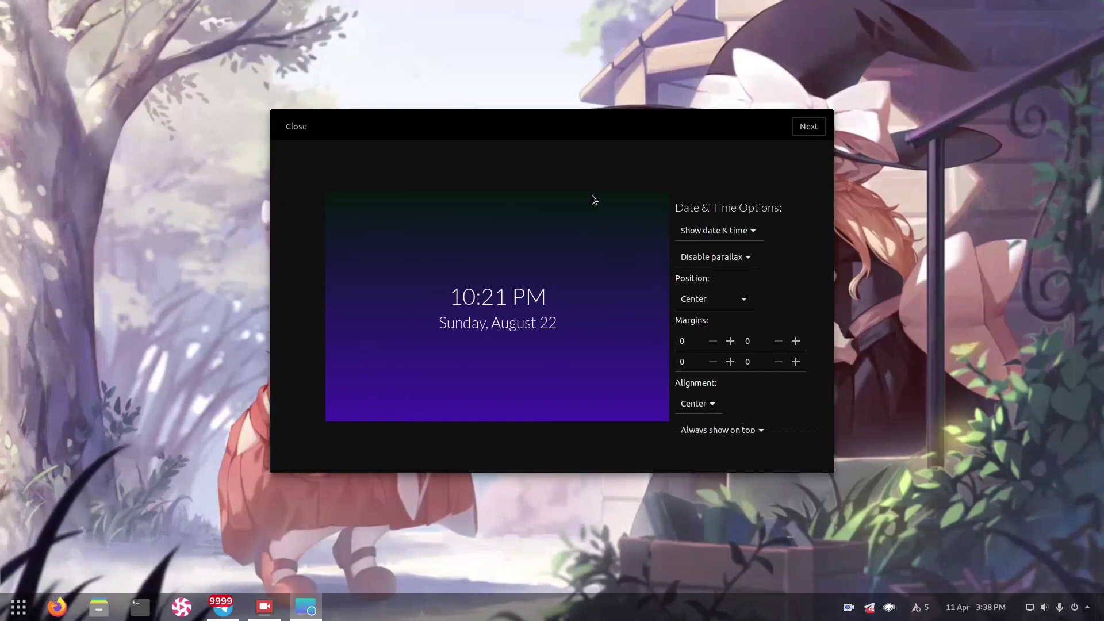
click(676, 232)
click(613, 238)
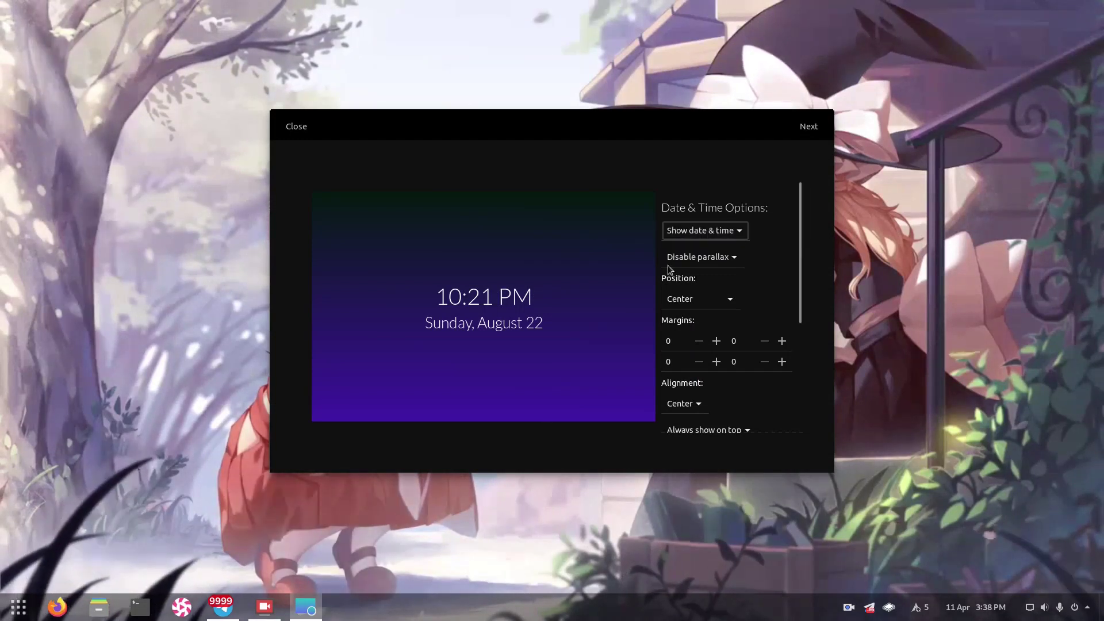
click(668, 262)
click(626, 285)
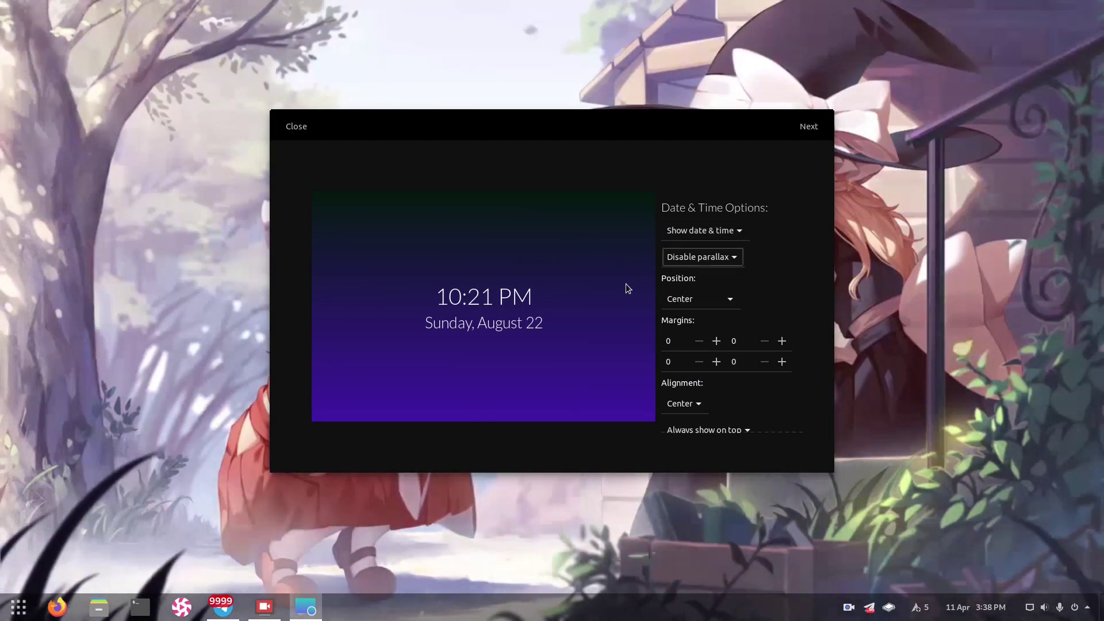
click(670, 298)
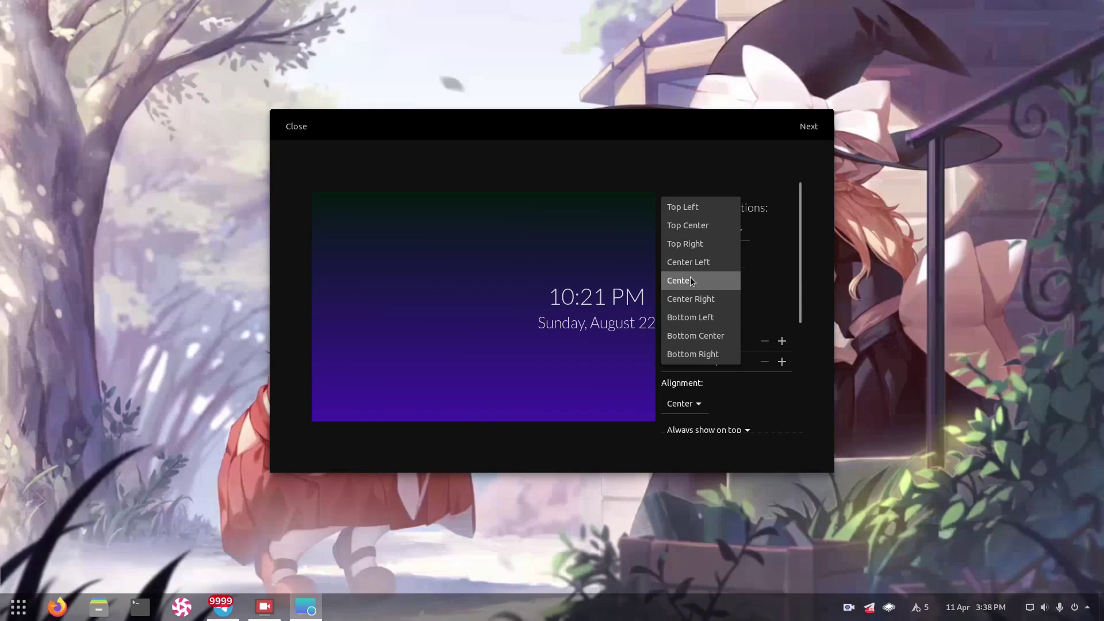
click(689, 298)
Step: Scroll through the clock options and cancel the time font chooser without changes
scroll(759, 276, down, 2)
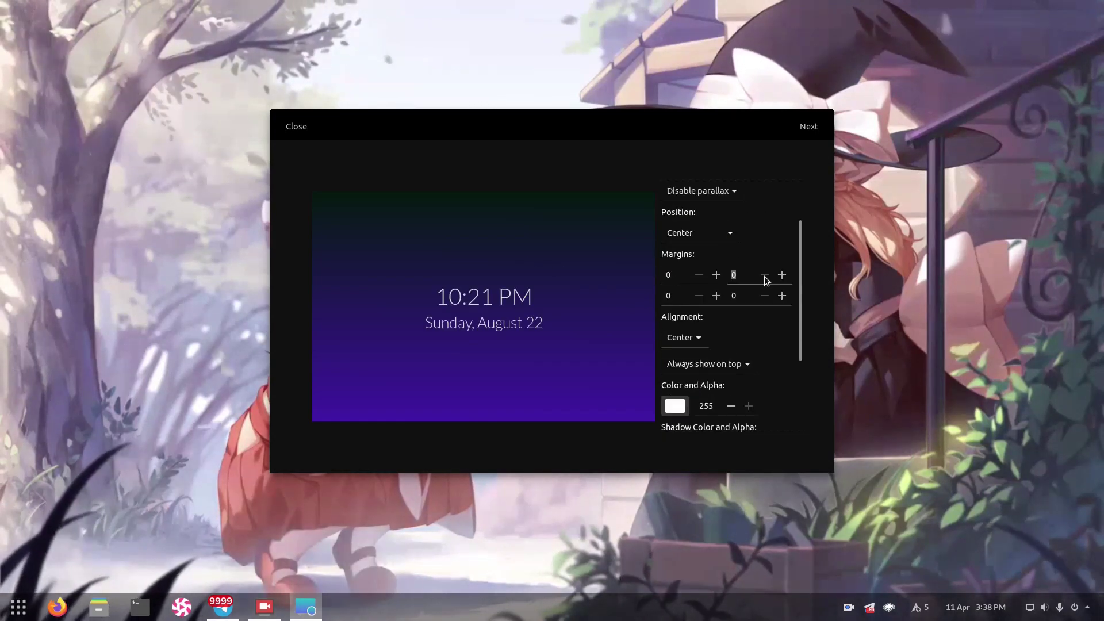
scroll(677, 364, up, 1)
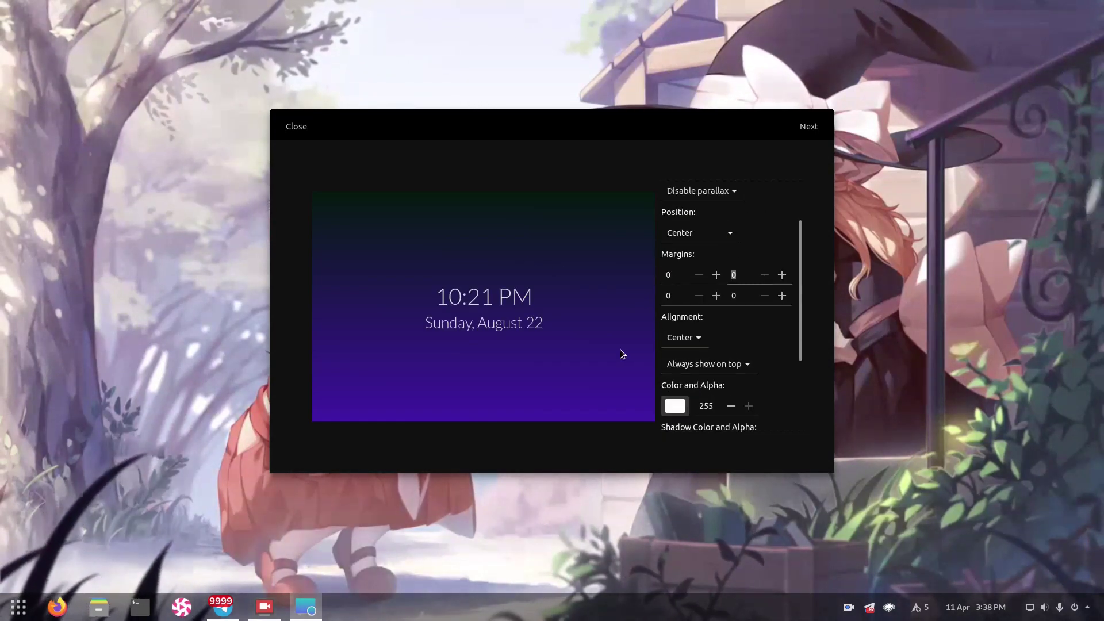
scroll(691, 357, up, 2)
scroll(759, 363, down, 3)
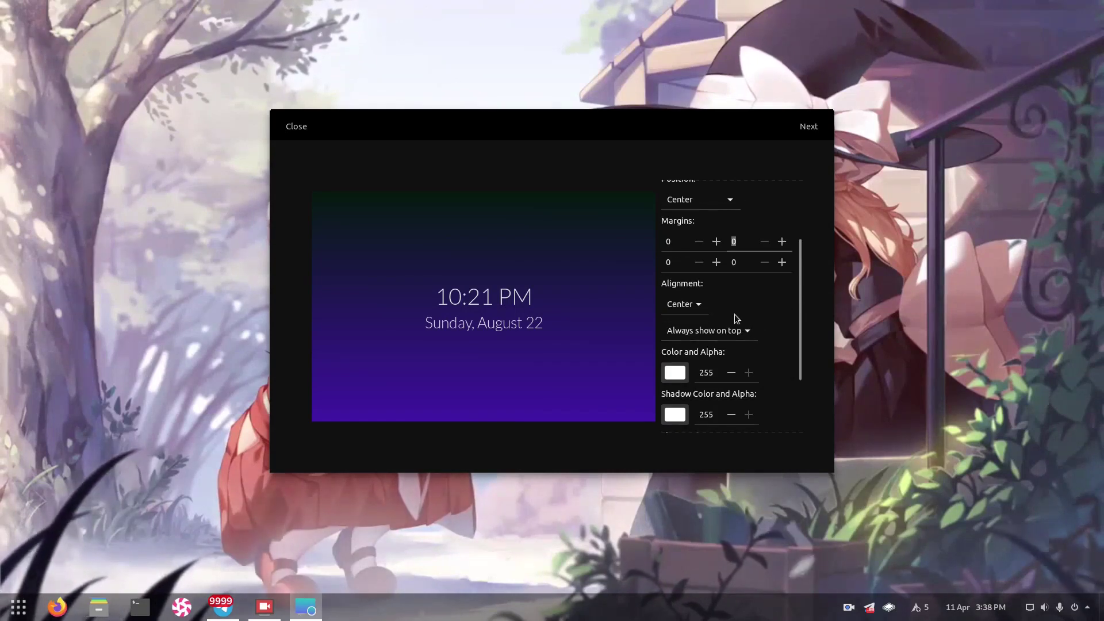
scroll(732, 331, down, 1)
scroll(732, 332, up, 1)
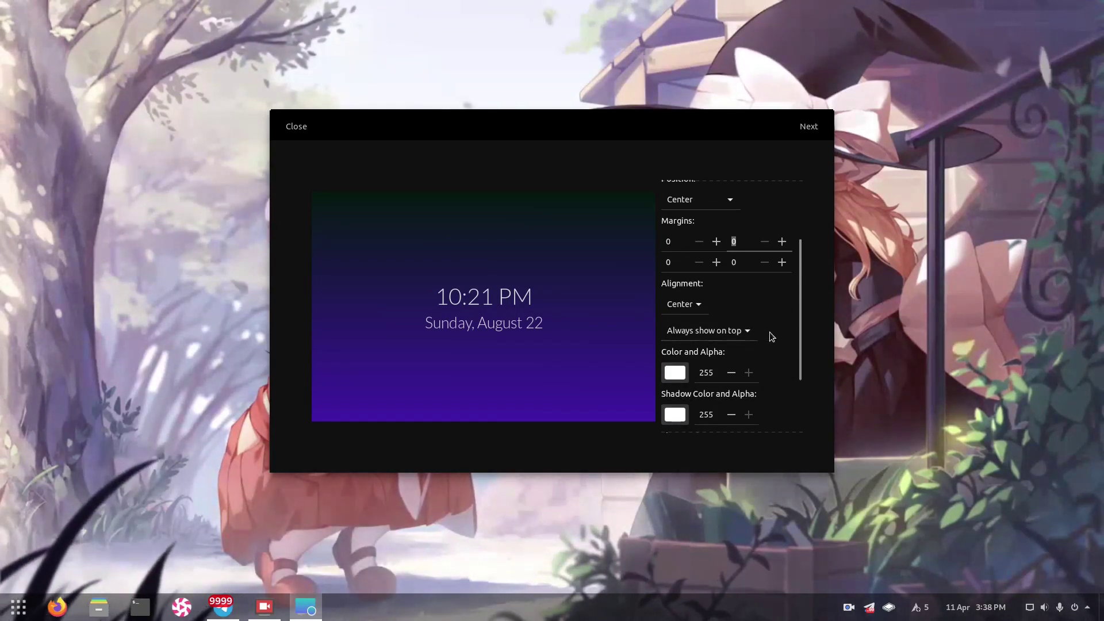
scroll(773, 336, down, 3)
click(686, 370)
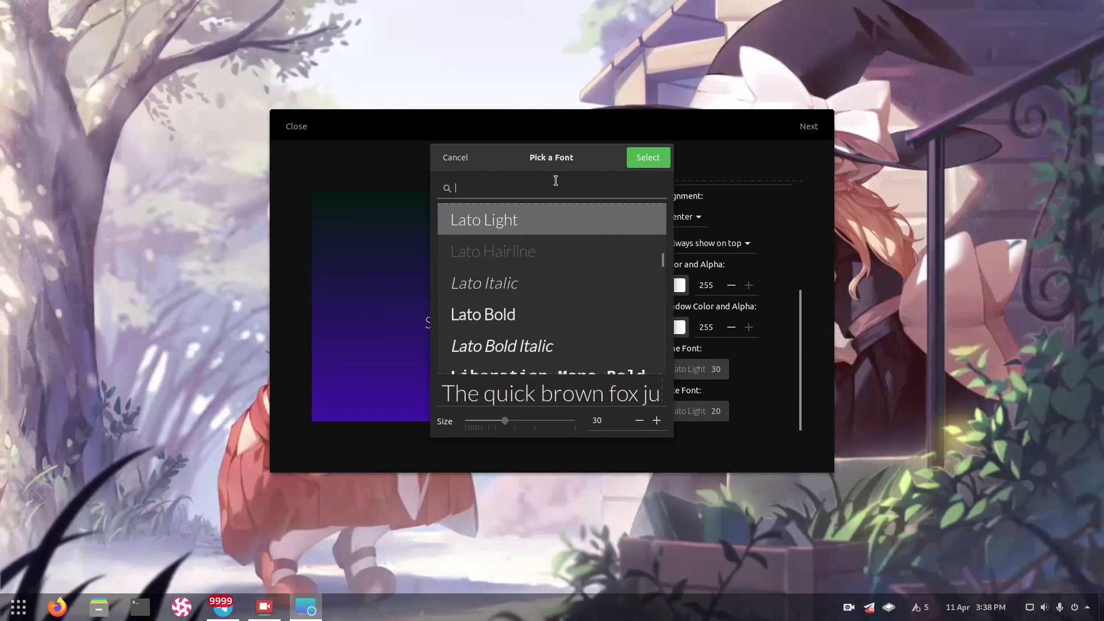
click(456, 159)
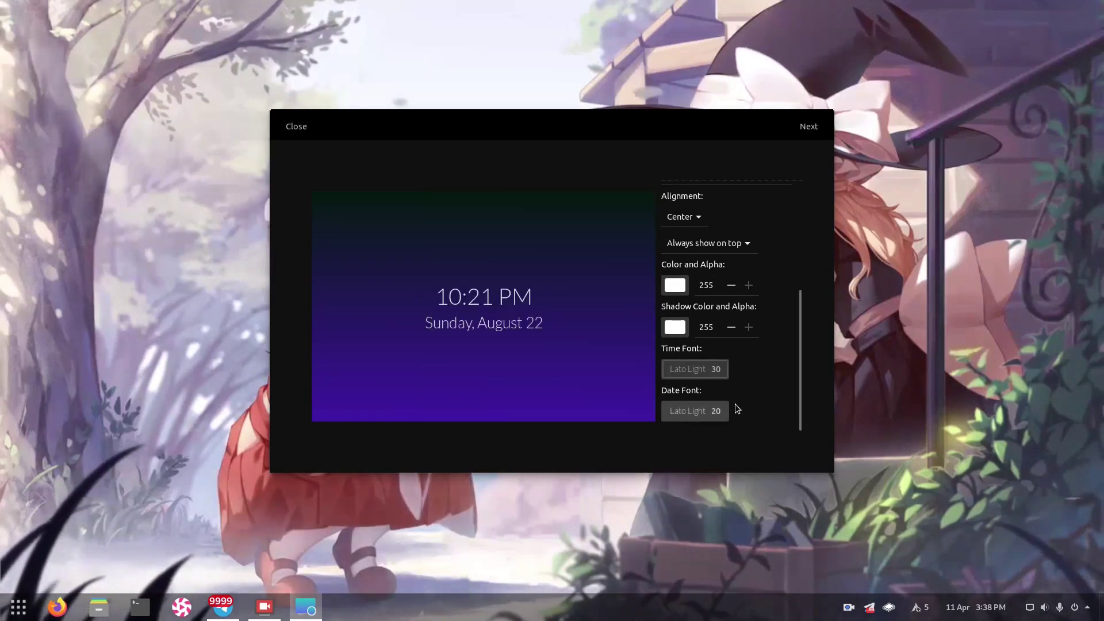
scroll(742, 404, up, 2)
scroll(781, 274, up, 8)
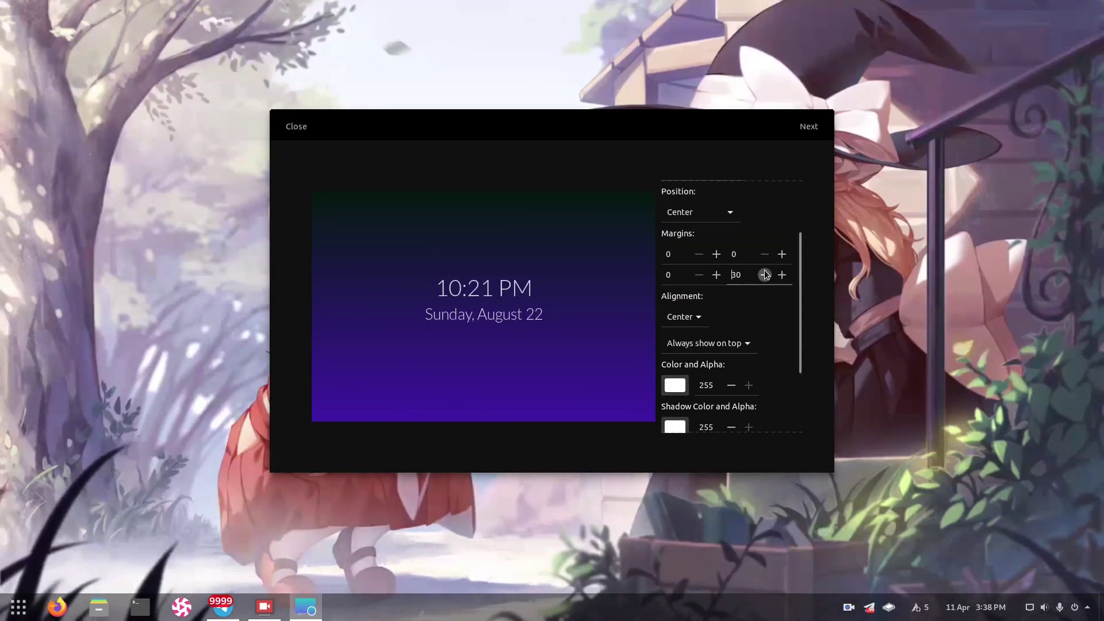
scroll(780, 275, up, 7)
scroll(744, 259, up, 12)
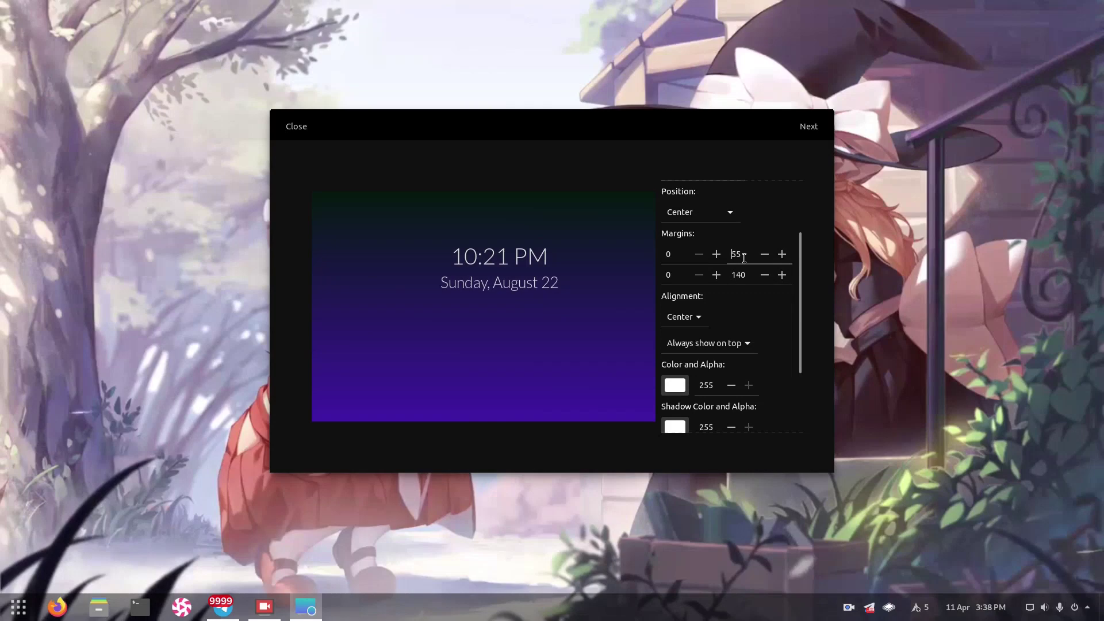
scroll(745, 259, up, 6)
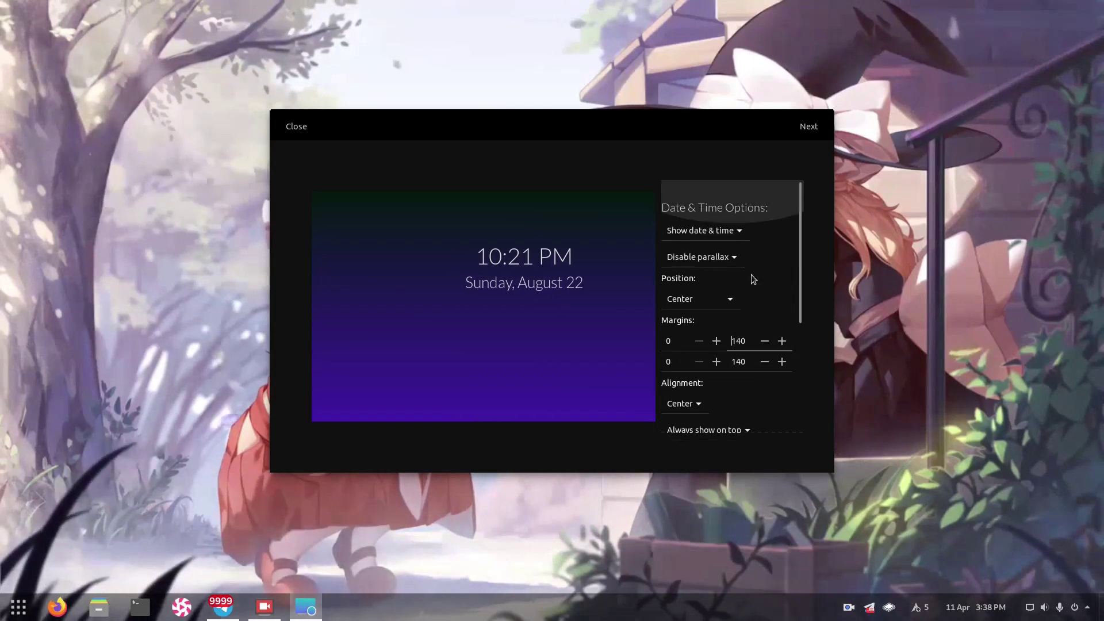
Step: Set date and time visibility to Hide date & time and finish the wizard
click(697, 232)
click(702, 249)
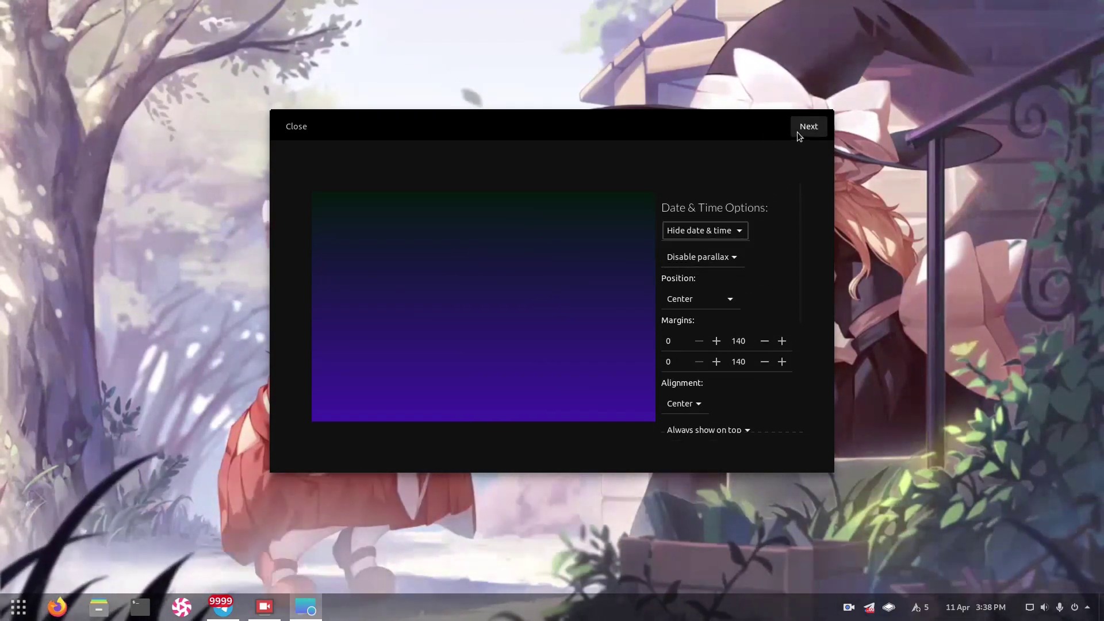
click(797, 132)
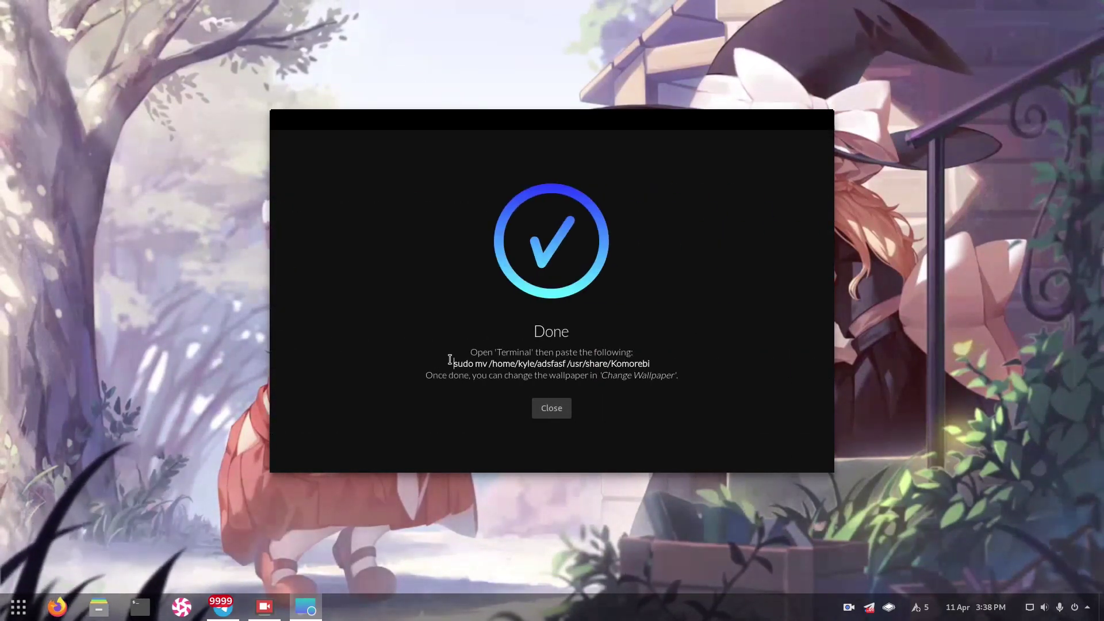
Step: Select the sudo mv command on the Done screen, opening and closing a terminal
drag(450, 360, 693, 372)
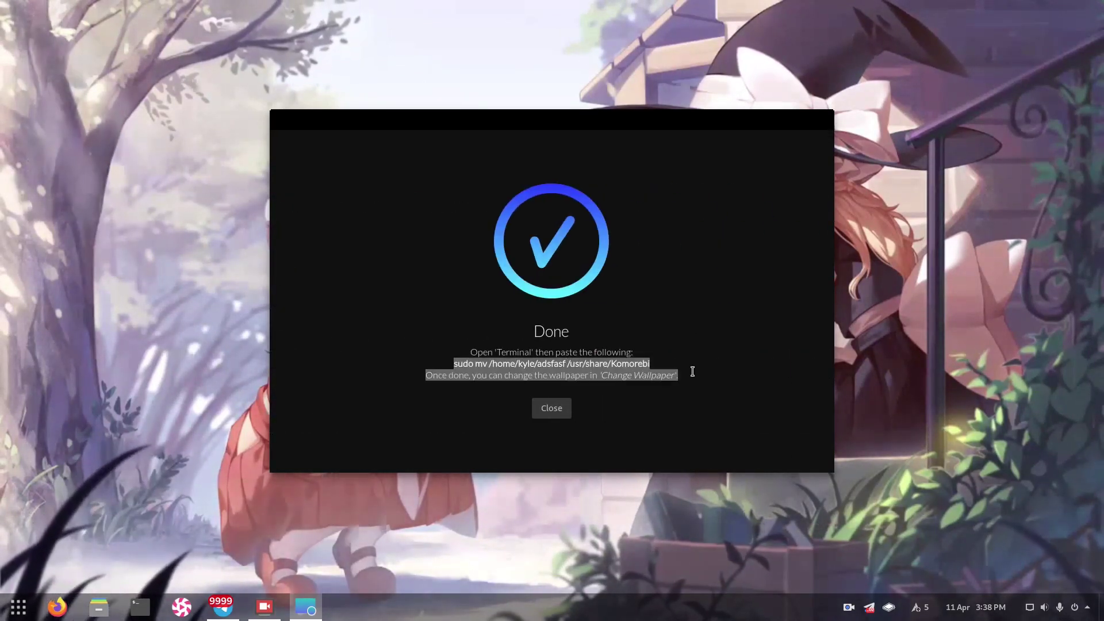
click(649, 363)
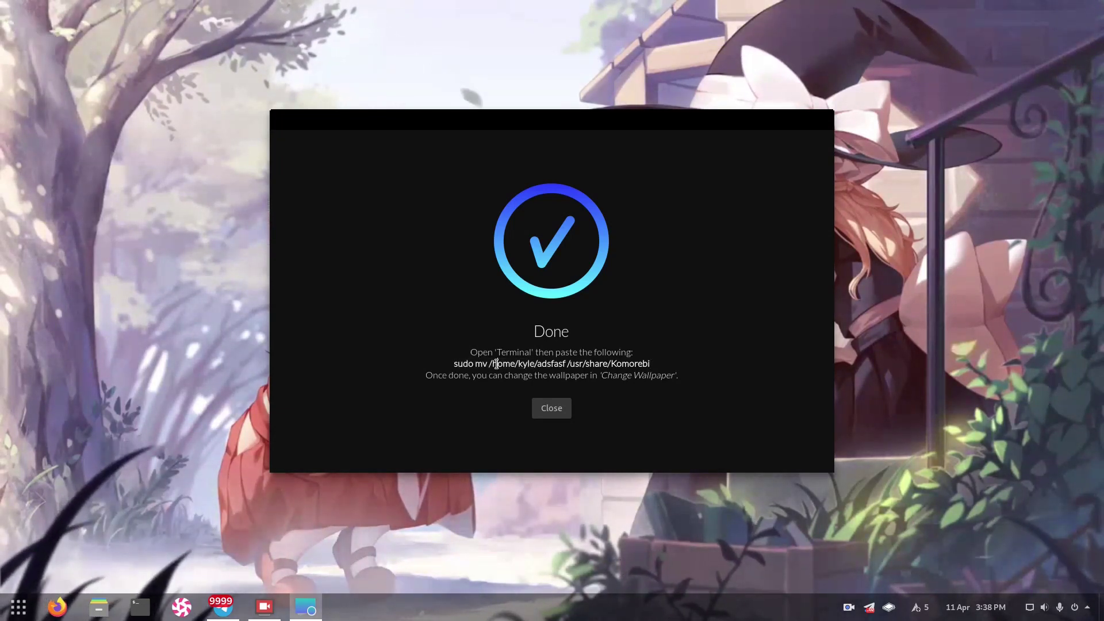
click(140, 607)
drag(454, 363, 487, 364)
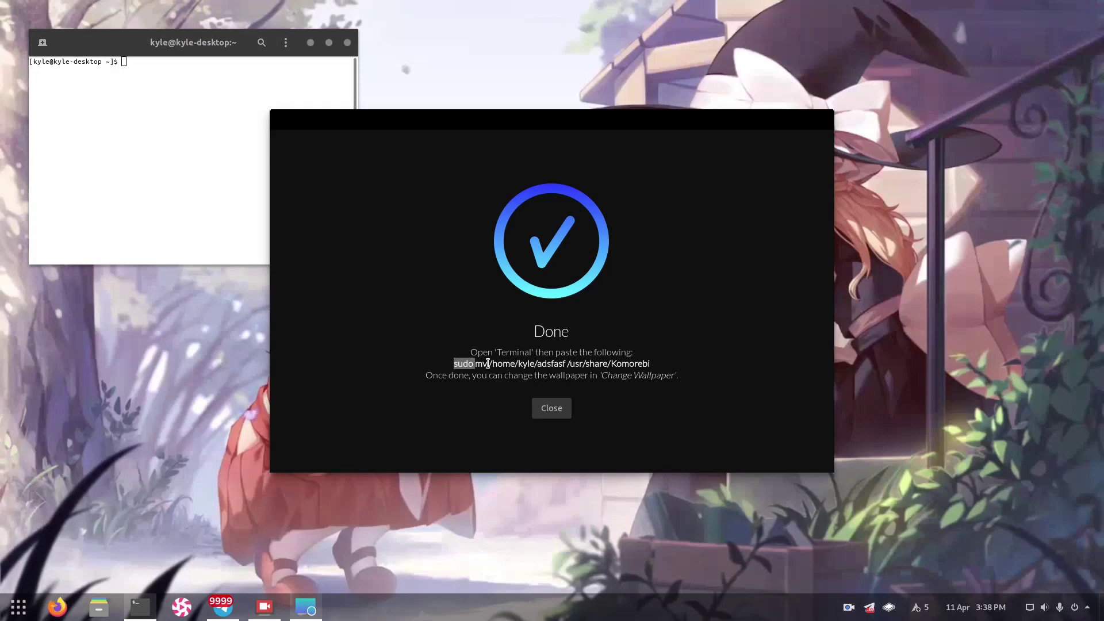
click(348, 42)
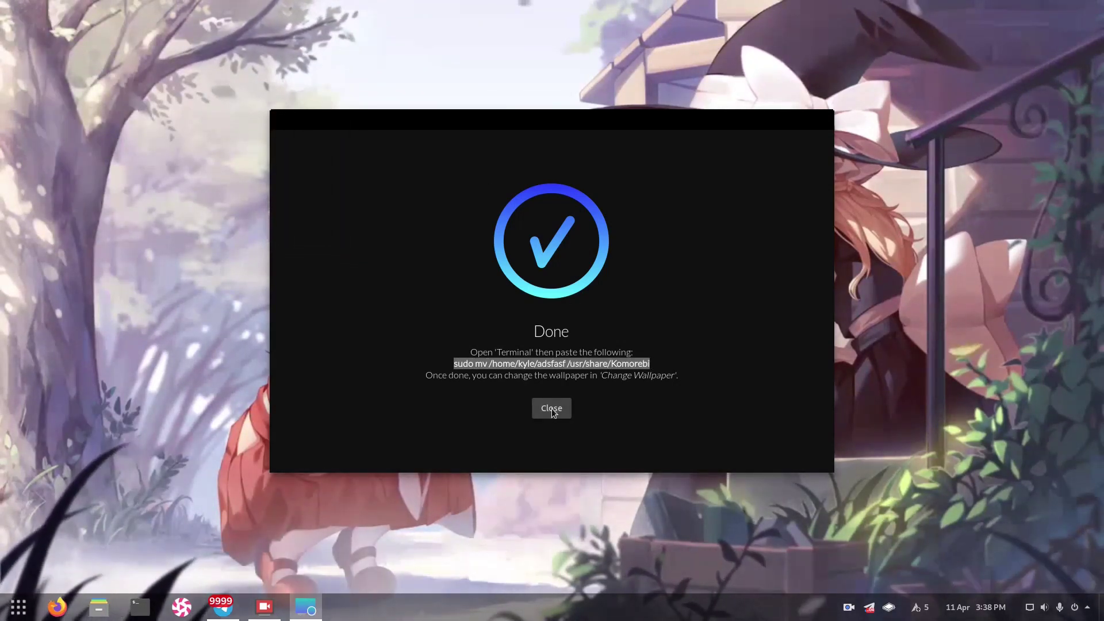
click(551, 409)
right_click(557, 418)
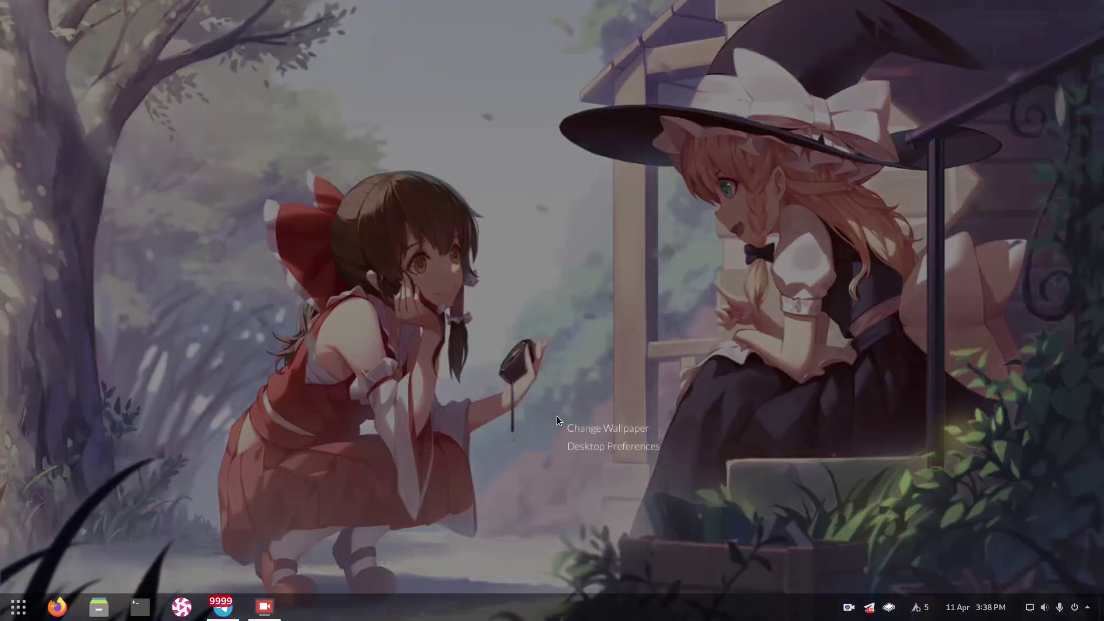
click(607, 428)
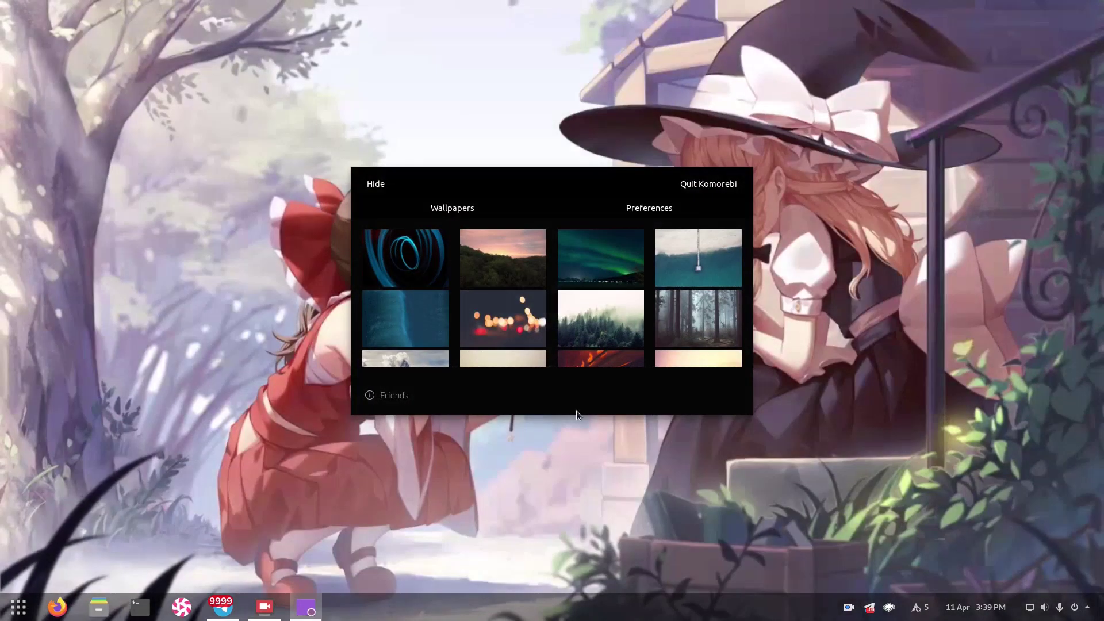
scroll(525, 312, down, 5)
scroll(526, 313, down, 3)
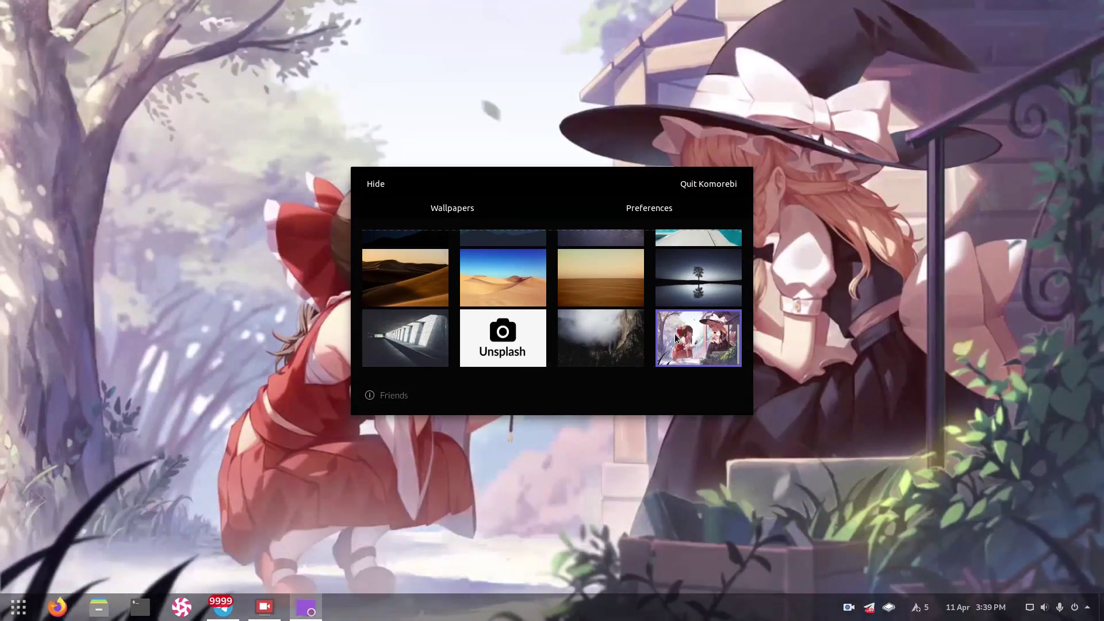
click(633, 211)
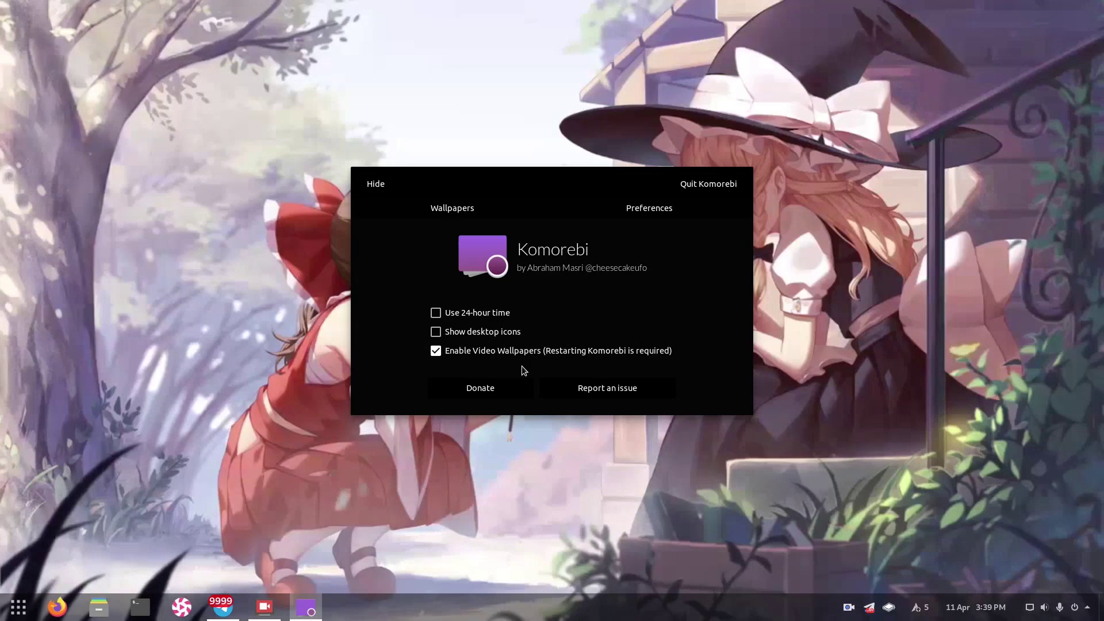
click(375, 182)
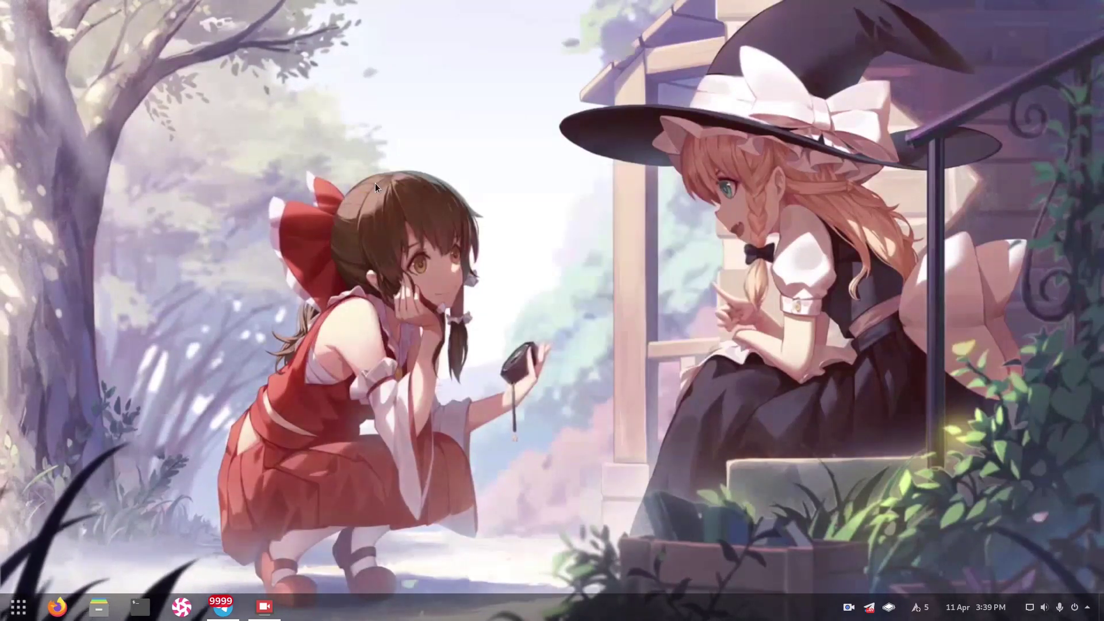